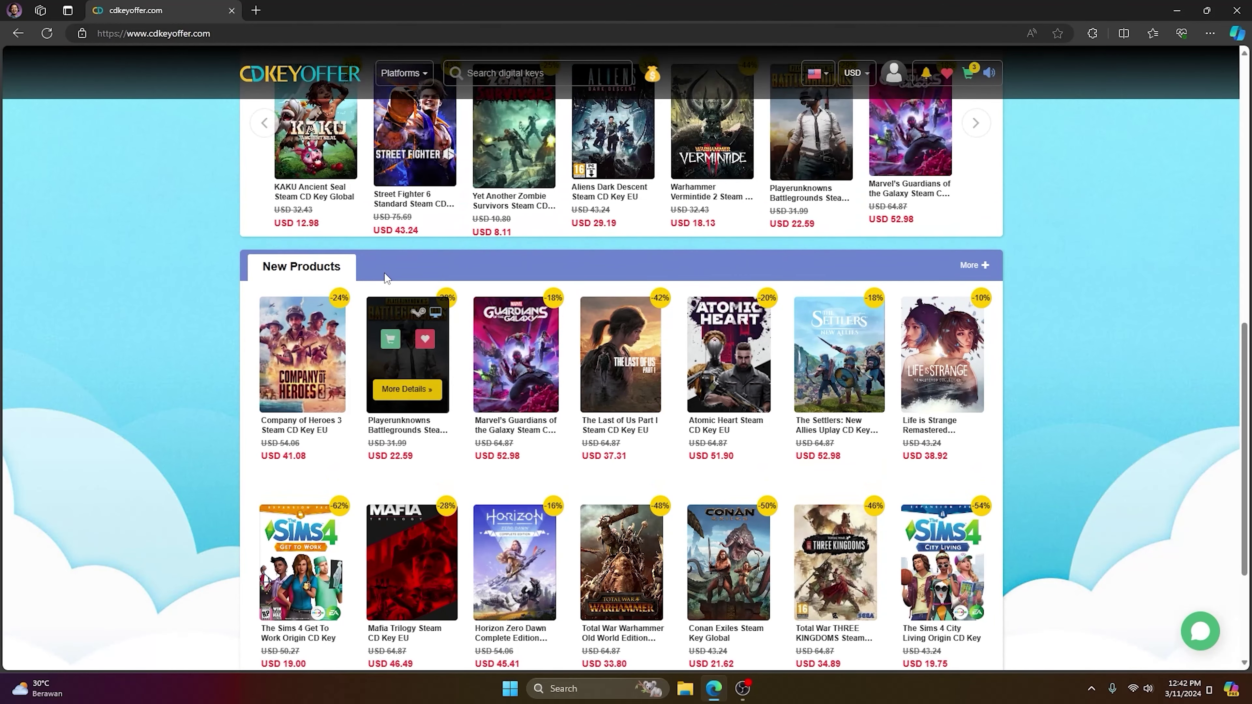
Start a purchase of one MS Win 10 Pro OEM KEY GLOBAL-Lifetime from the cdkeyoffer store.
{"action": "scroll", "coordinate": [384, 274], "scroll_direction": "up", "scroll_amount": 3}
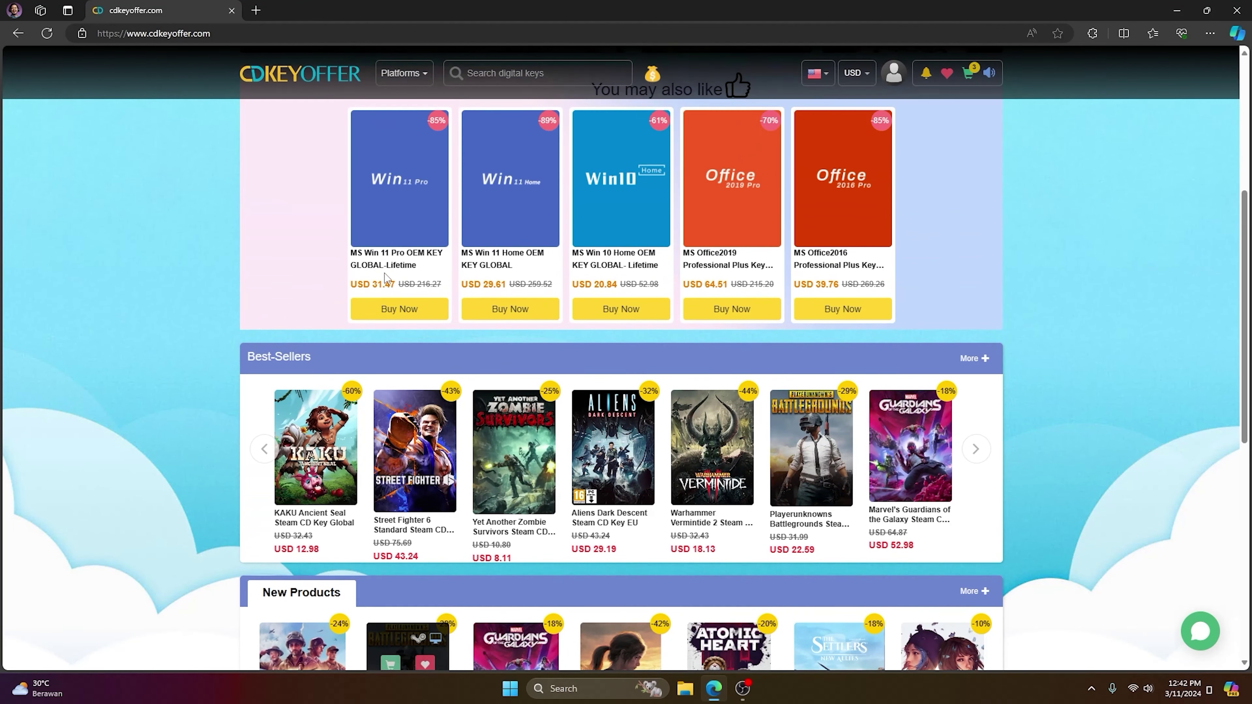
{"action": "scroll", "coordinate": [386, 279], "scroll_direction": "up", "scroll_amount": 2}
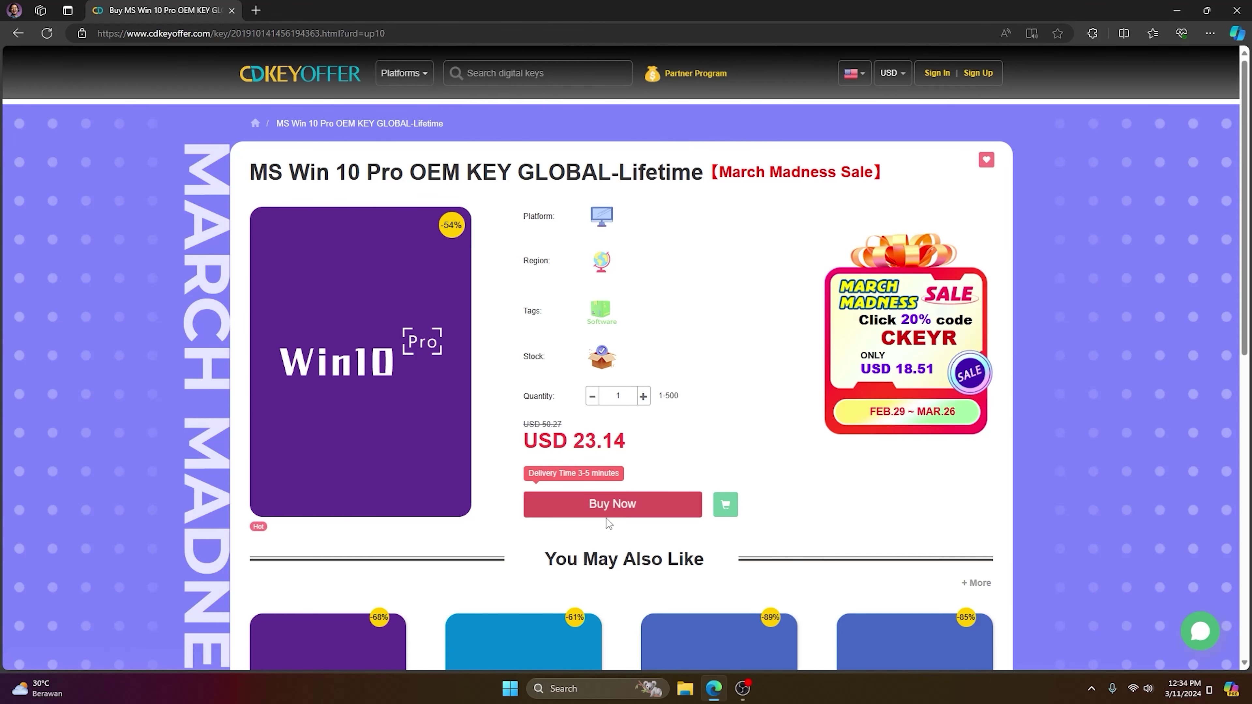
{"action": "left_click", "coordinate": [611, 509]}
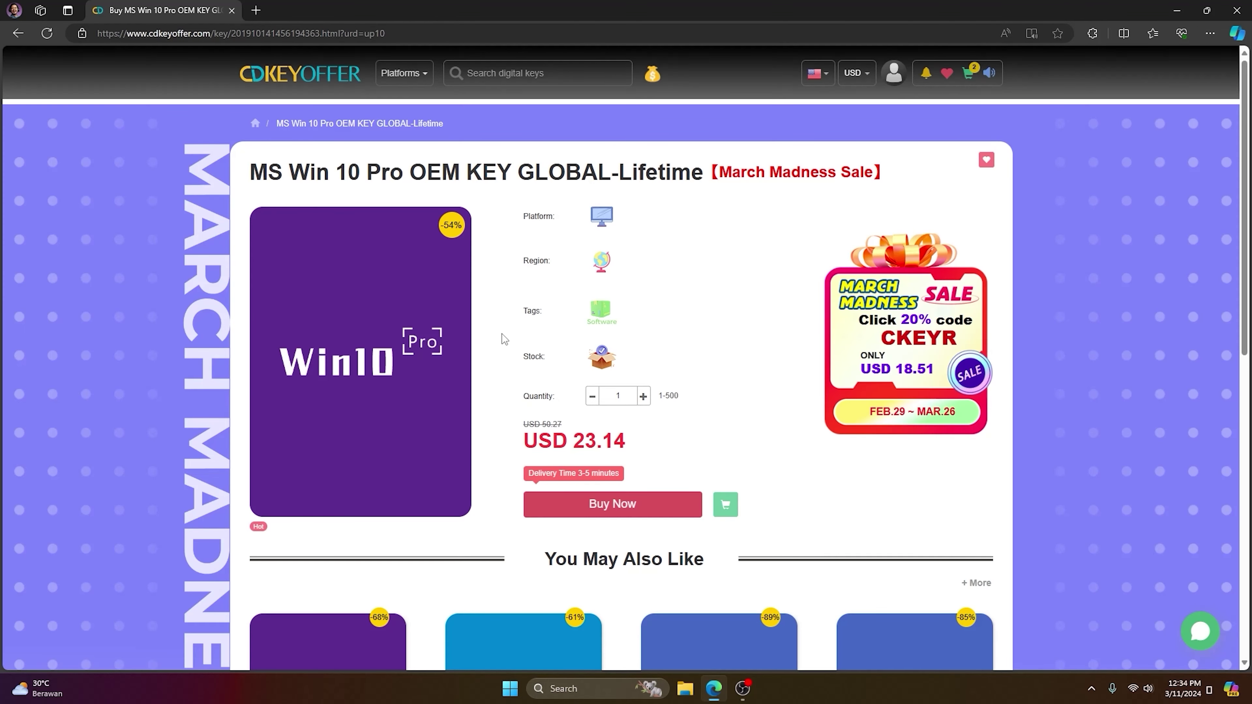
{"action": "left_click", "coordinate": [634, 504]}
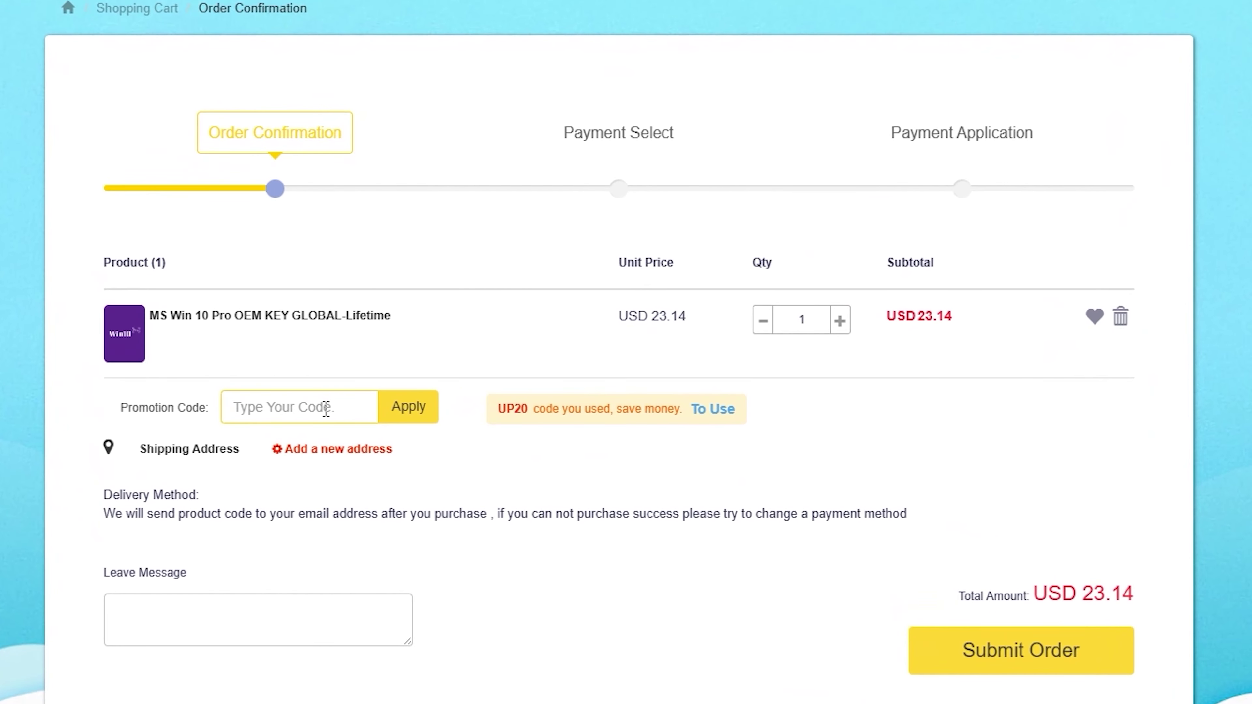
Apply the promotion code UP20 to the order and submit it for payment.
{"action": "left_click", "coordinate": [404, 394]}
{"action": "type", "text": "UP20"}
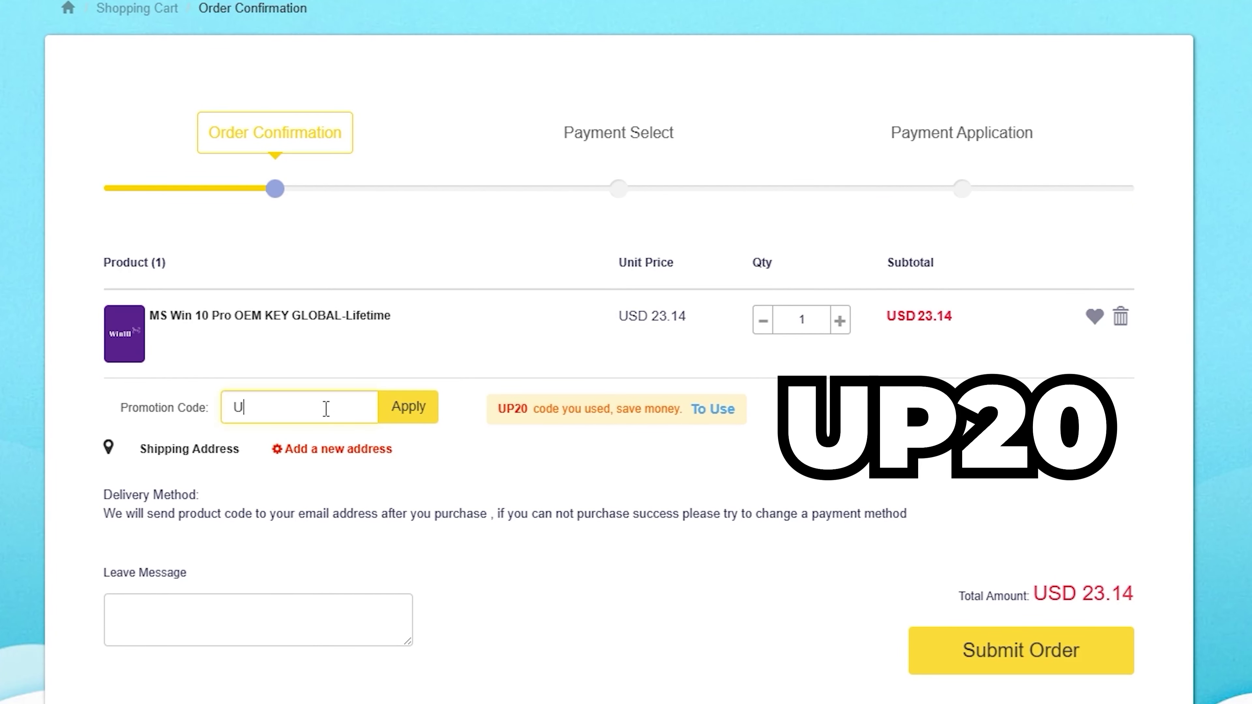
{"action": "left_click", "coordinate": [415, 416]}
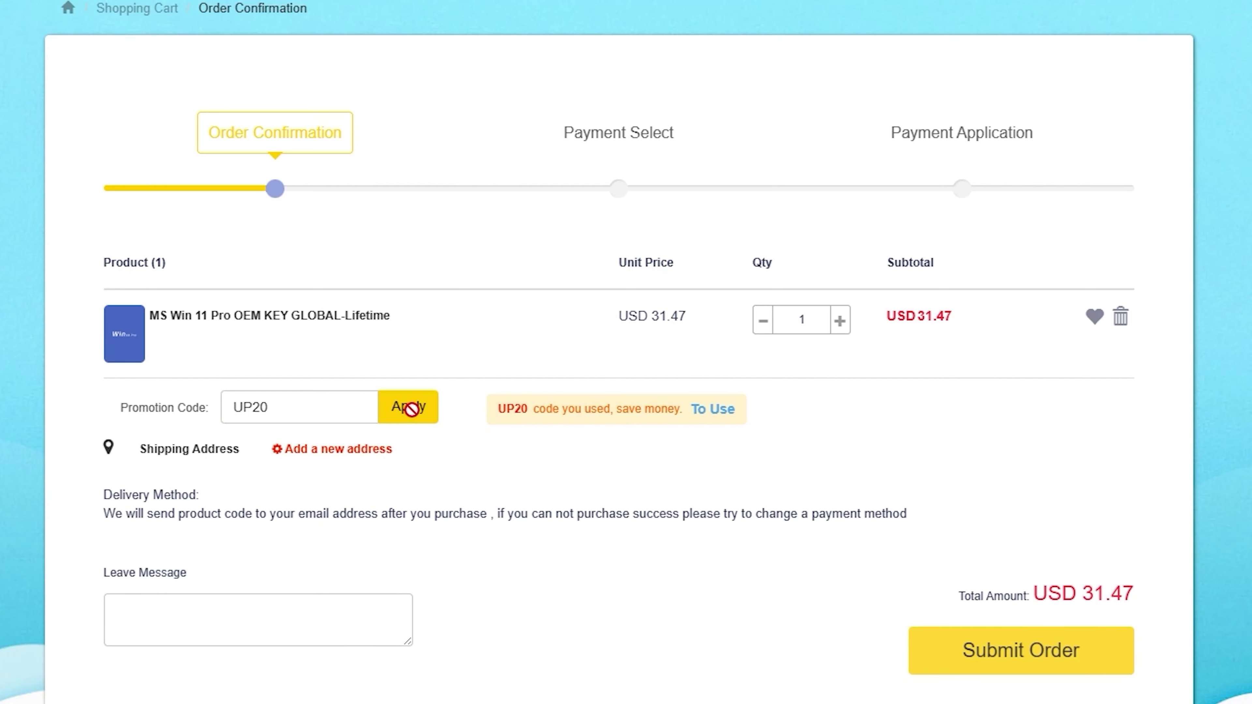
{"action": "left_click", "coordinate": [411, 409]}
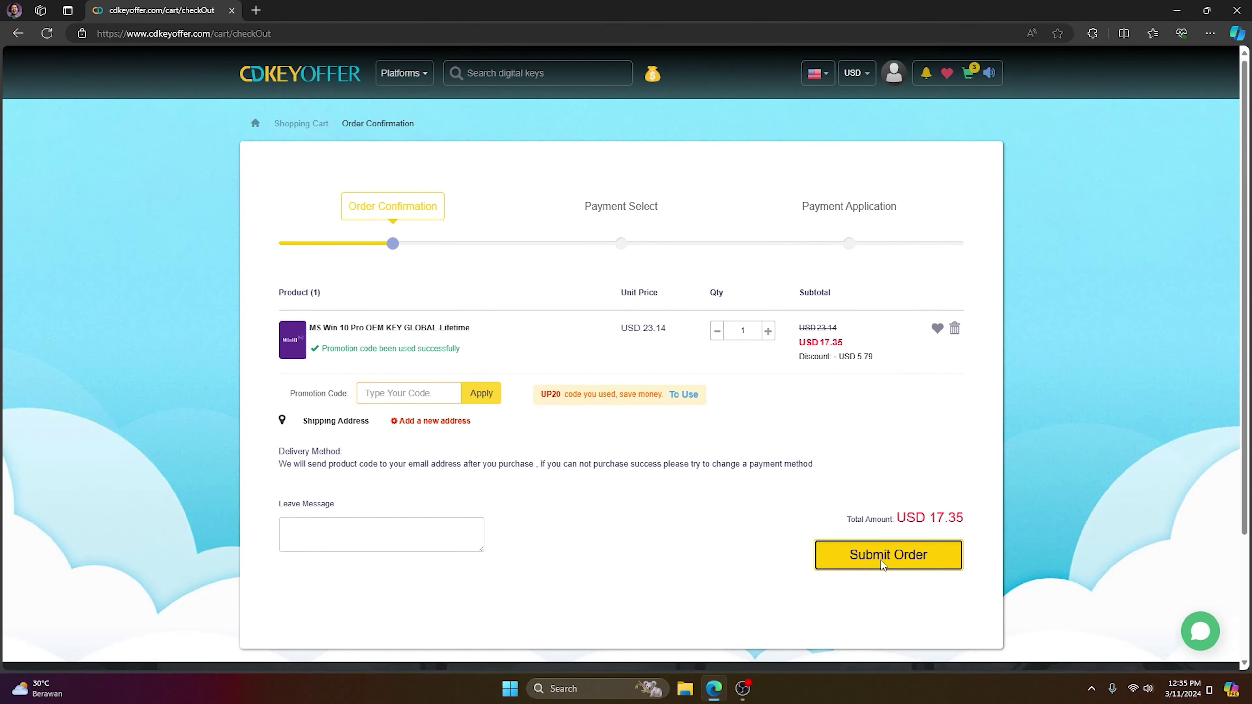
{"action": "left_click", "coordinate": [882, 566]}
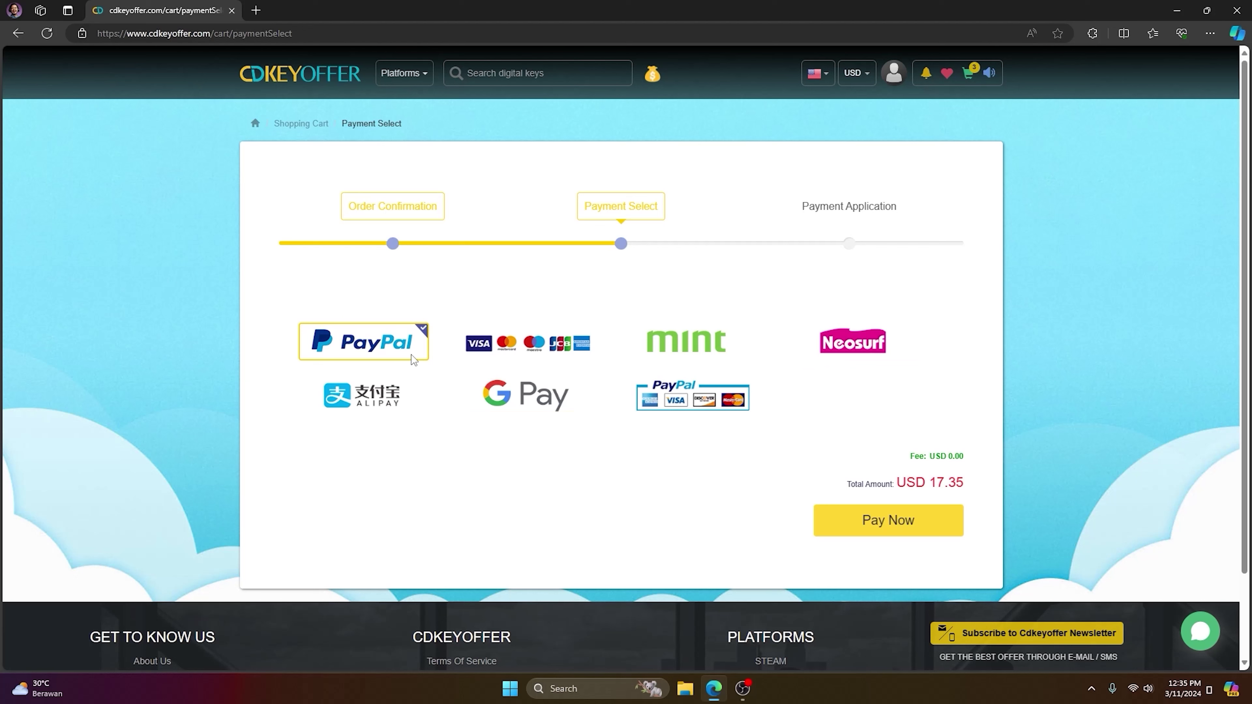
Close the browser and open the product key change from the system Activation page in Windows Settings.
{"action": "key", "text": "alt+F4"}
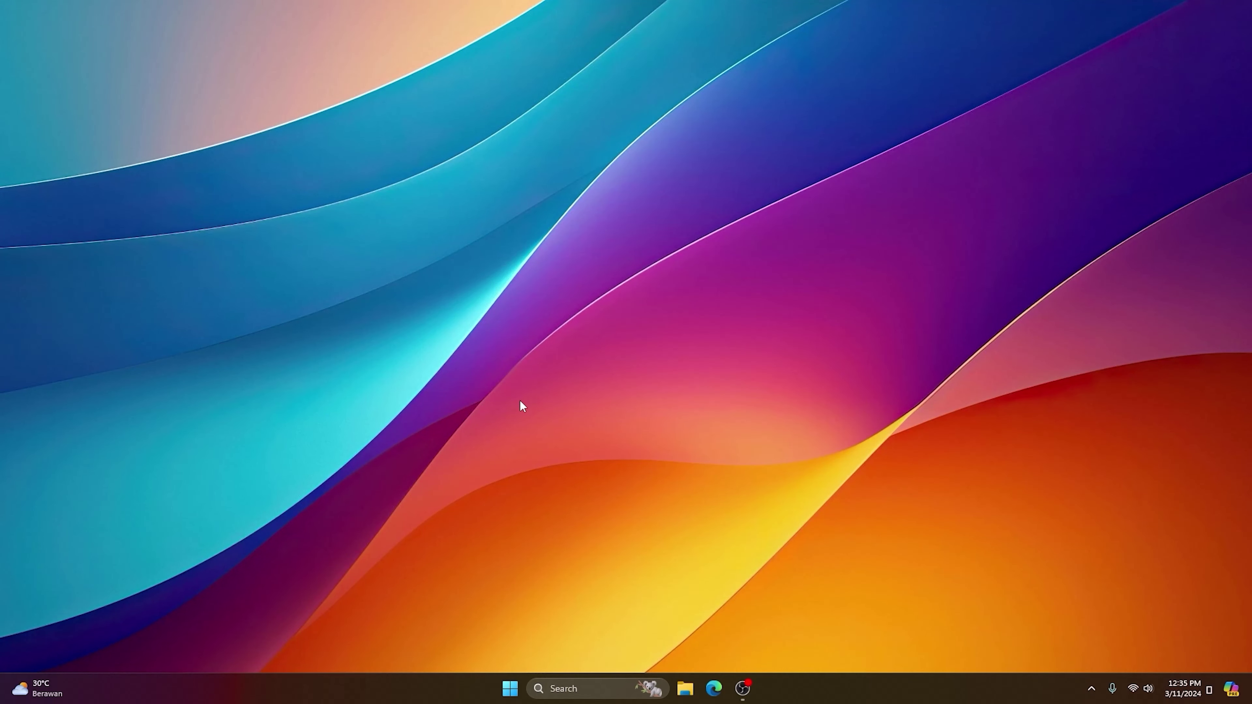
{"action": "left_click", "coordinate": [511, 689]}
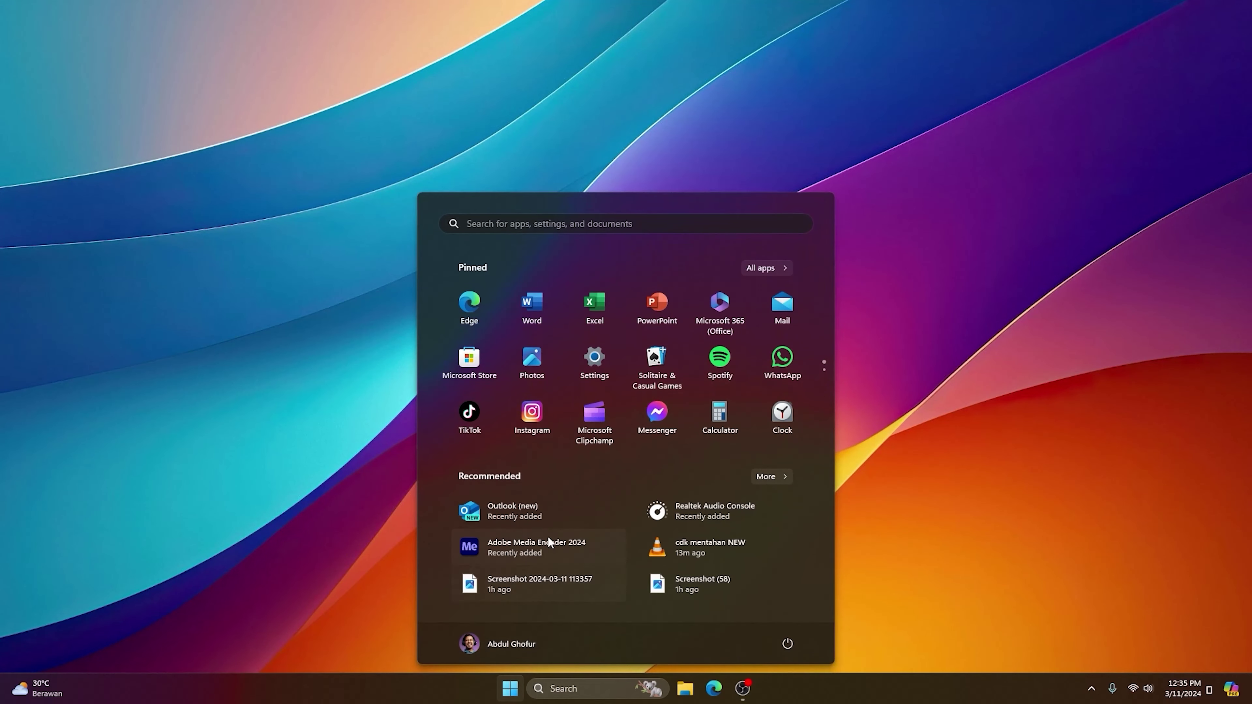
{"action": "left_click", "coordinate": [591, 359]}
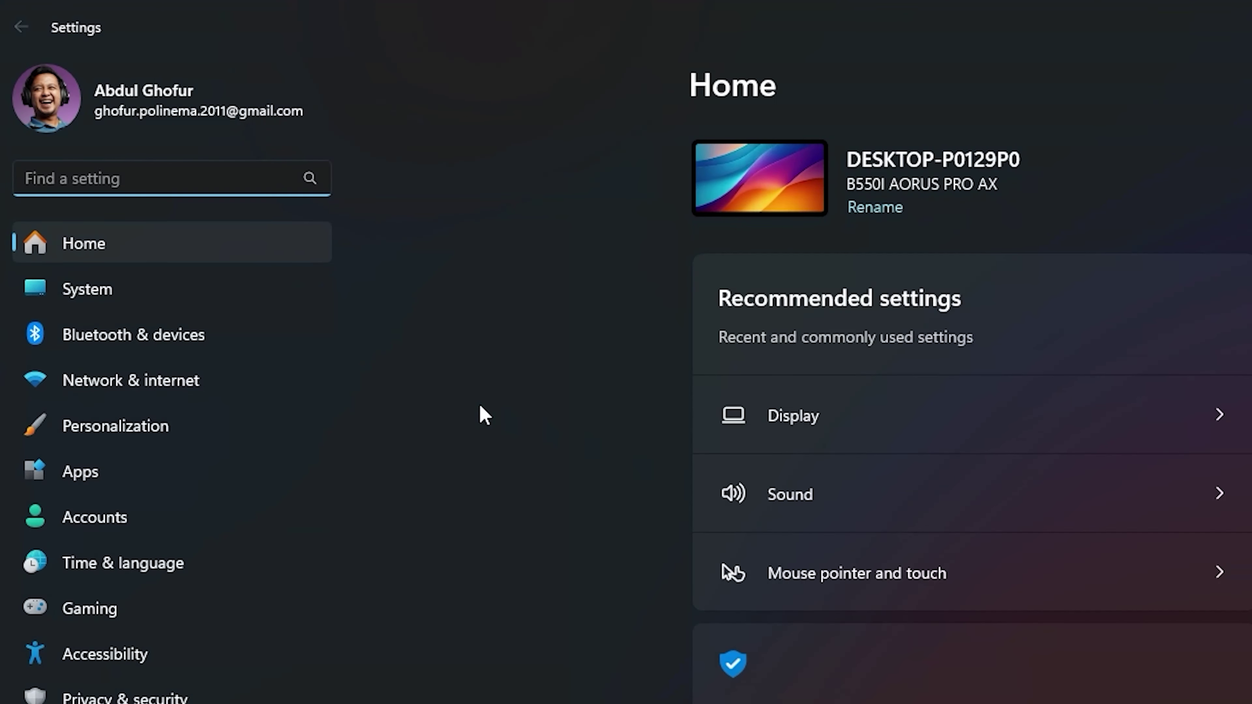
{"action": "left_click", "coordinate": [286, 302]}
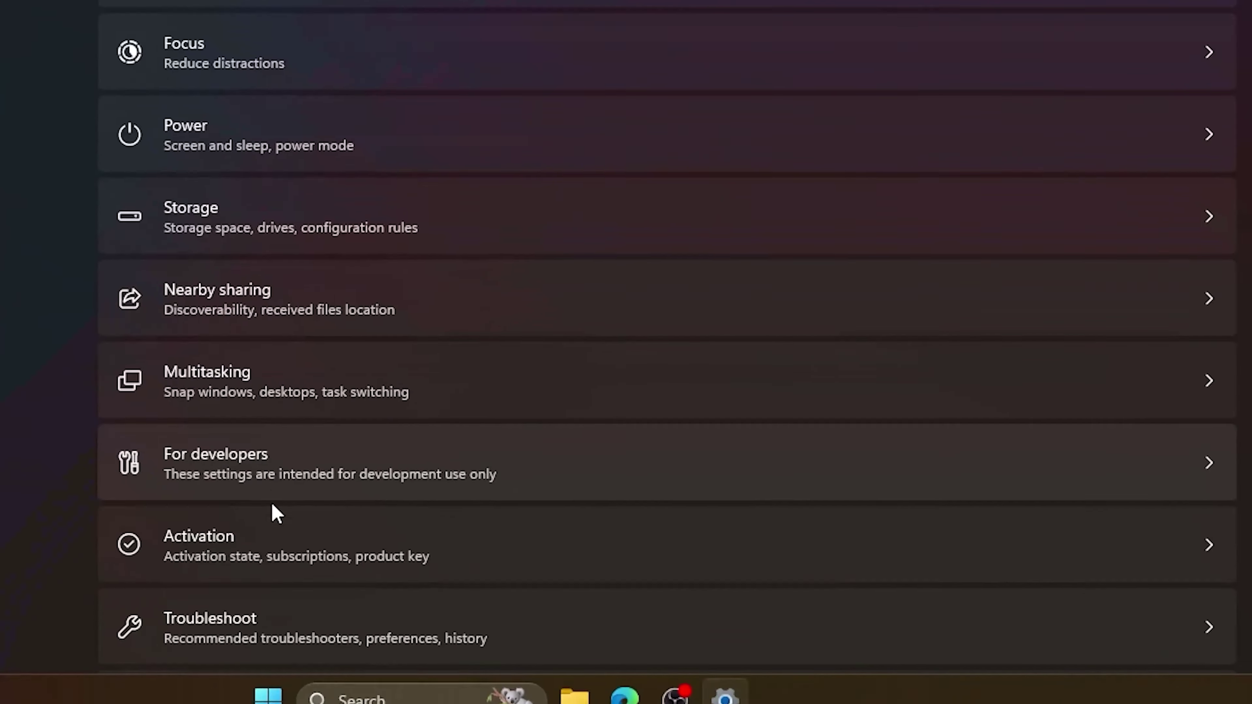
{"action": "left_click", "coordinate": [249, 530]}
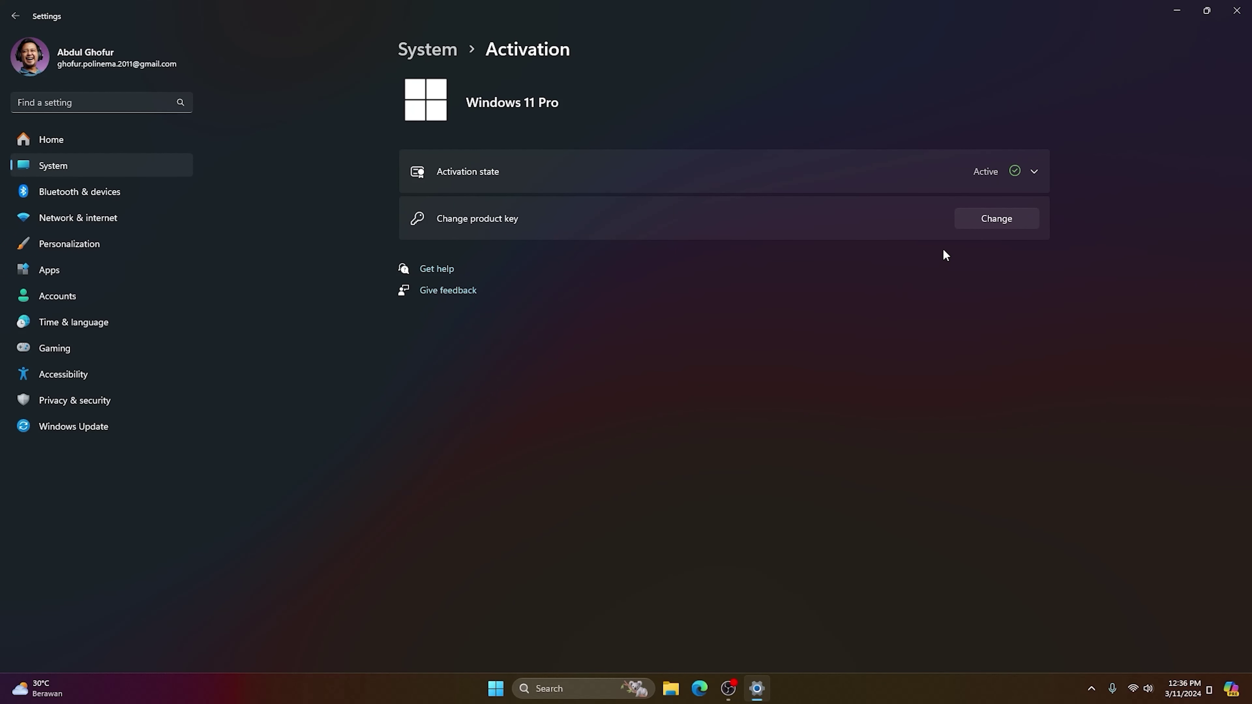
{"action": "left_click", "coordinate": [994, 226]}
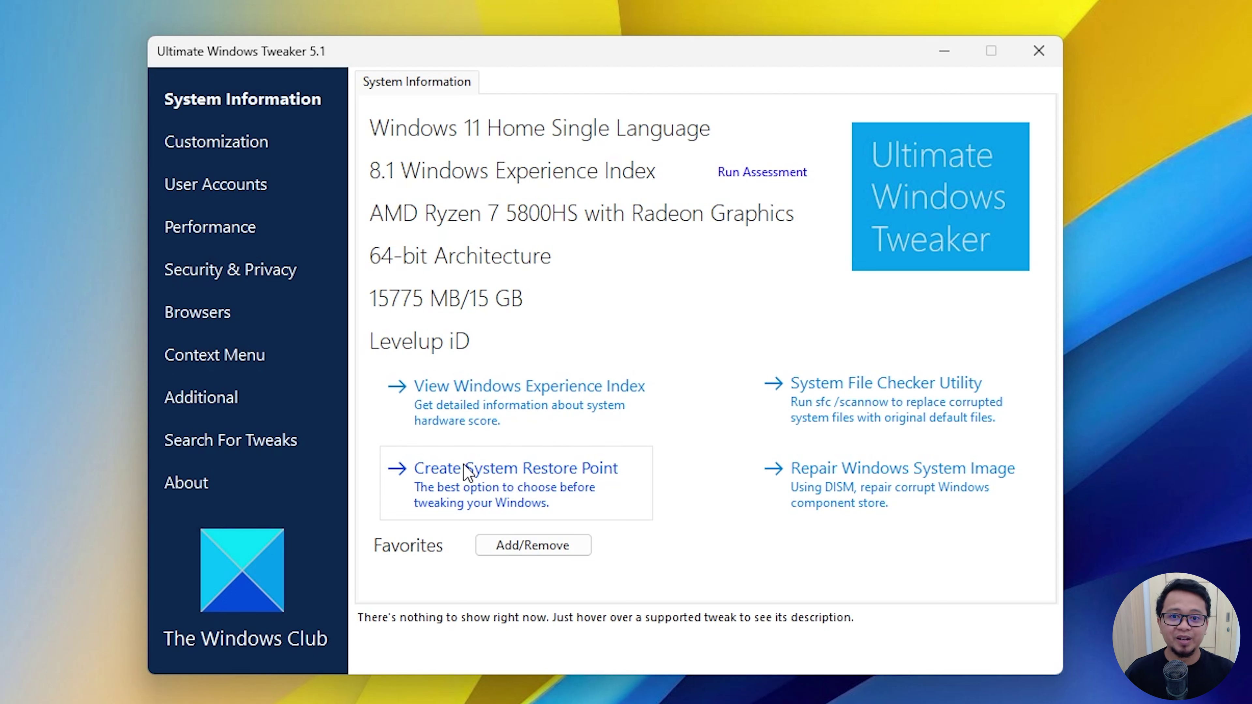
Open the restore point options from the tweaker and confirm system protection as turned on for Local Disk (C:).
{"action": "left_click", "coordinate": [530, 481]}
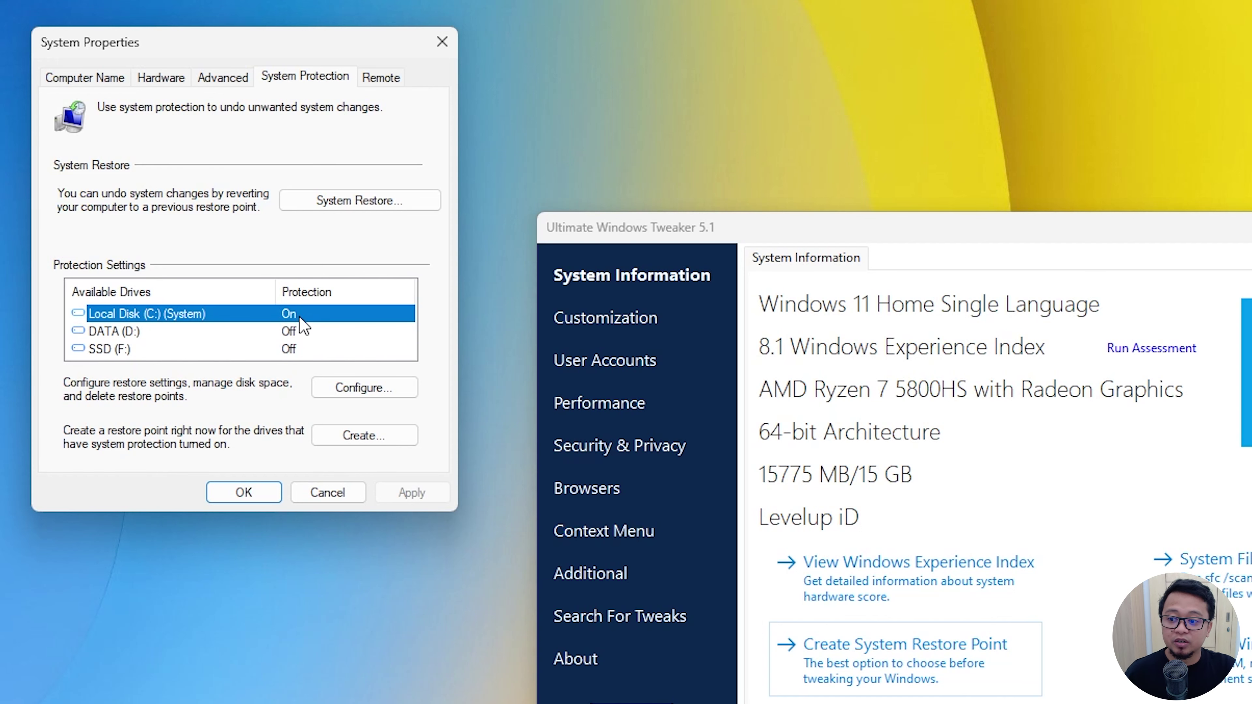
{"action": "left_click", "coordinate": [330, 388]}
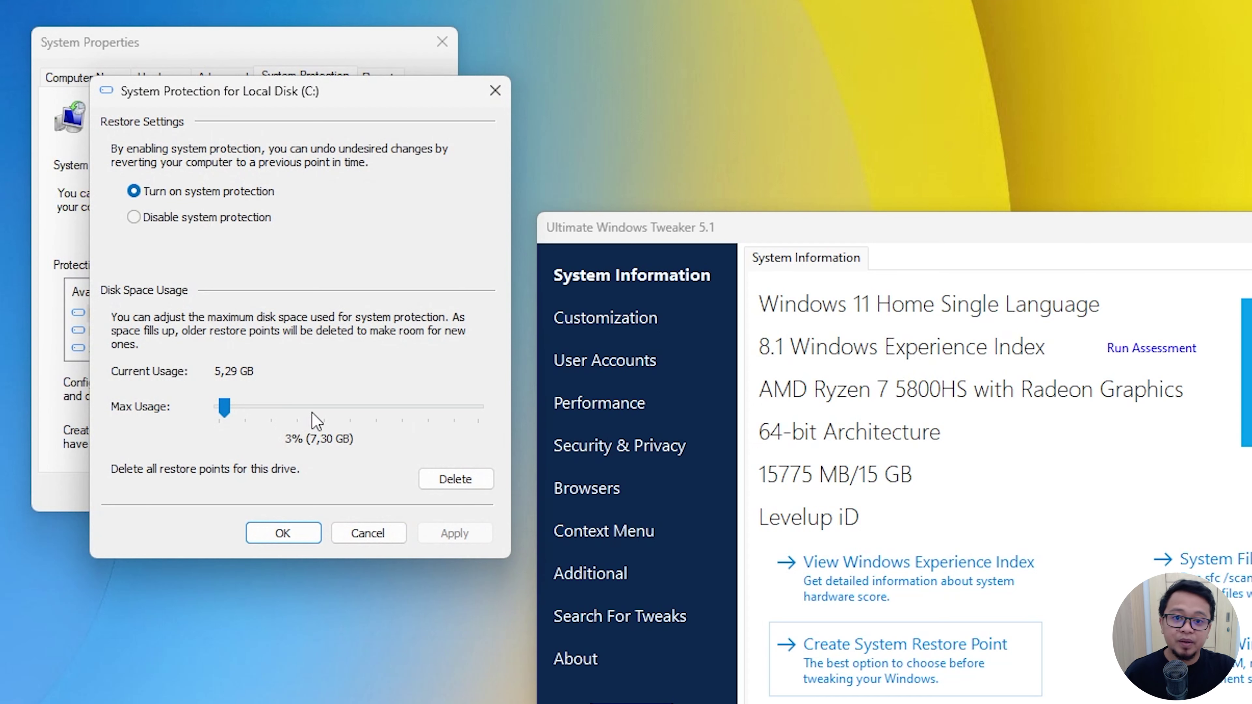
{"action": "left_click", "coordinate": [264, 534]}
Create a system restore point described as UWT5.1 for Local Disk (C:) and close System Properties.
{"action": "left_click", "coordinate": [152, 317]}
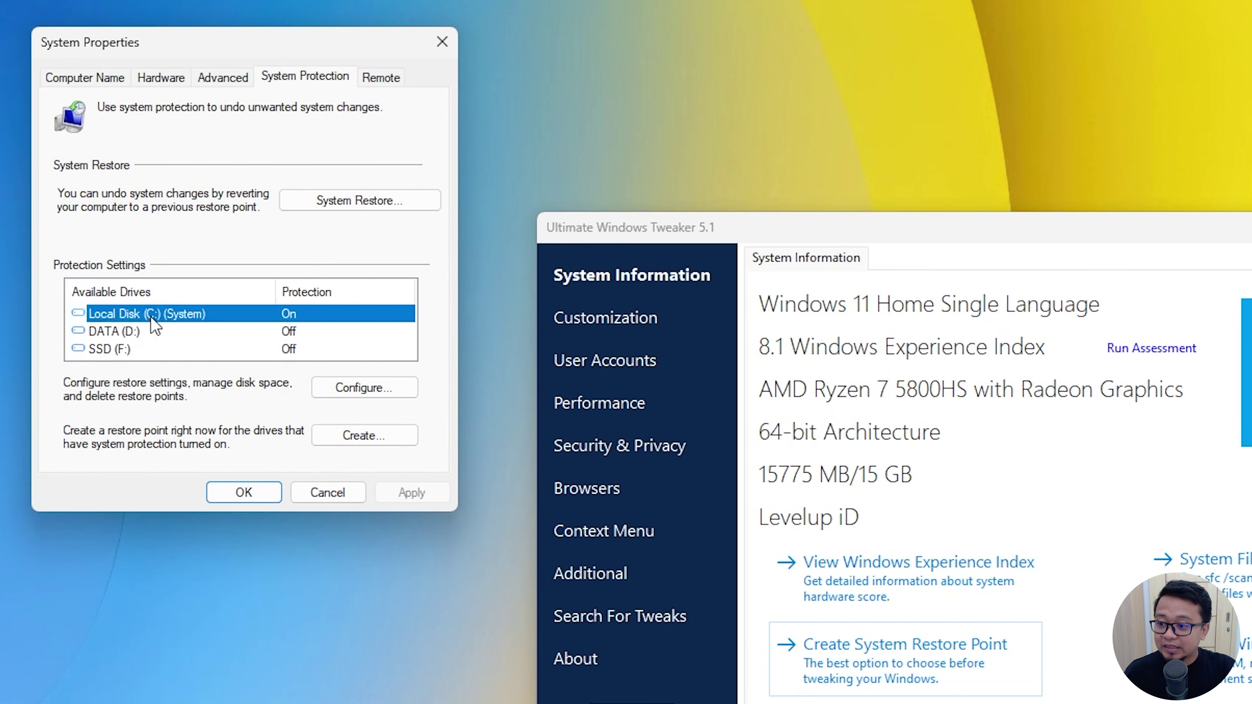
{"action": "left_click", "coordinate": [345, 435]}
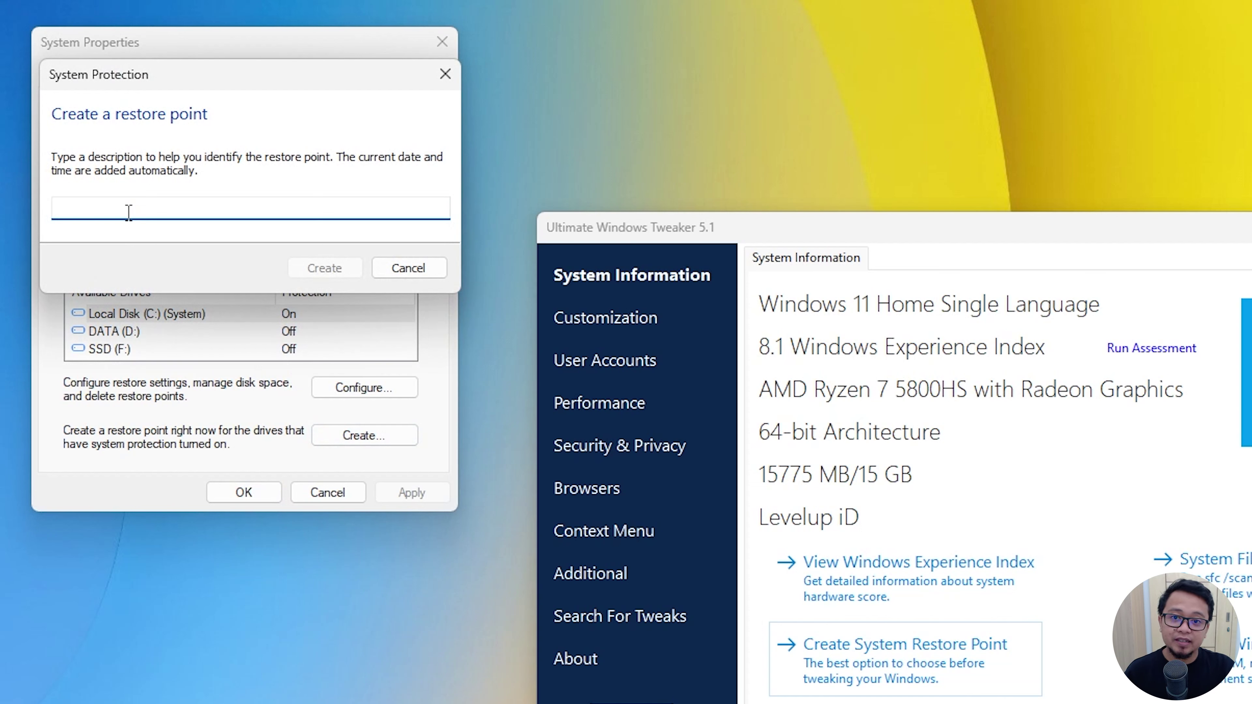
{"action": "type", "text": "UWT5.1"}
{"action": "left_click", "coordinate": [326, 268]}
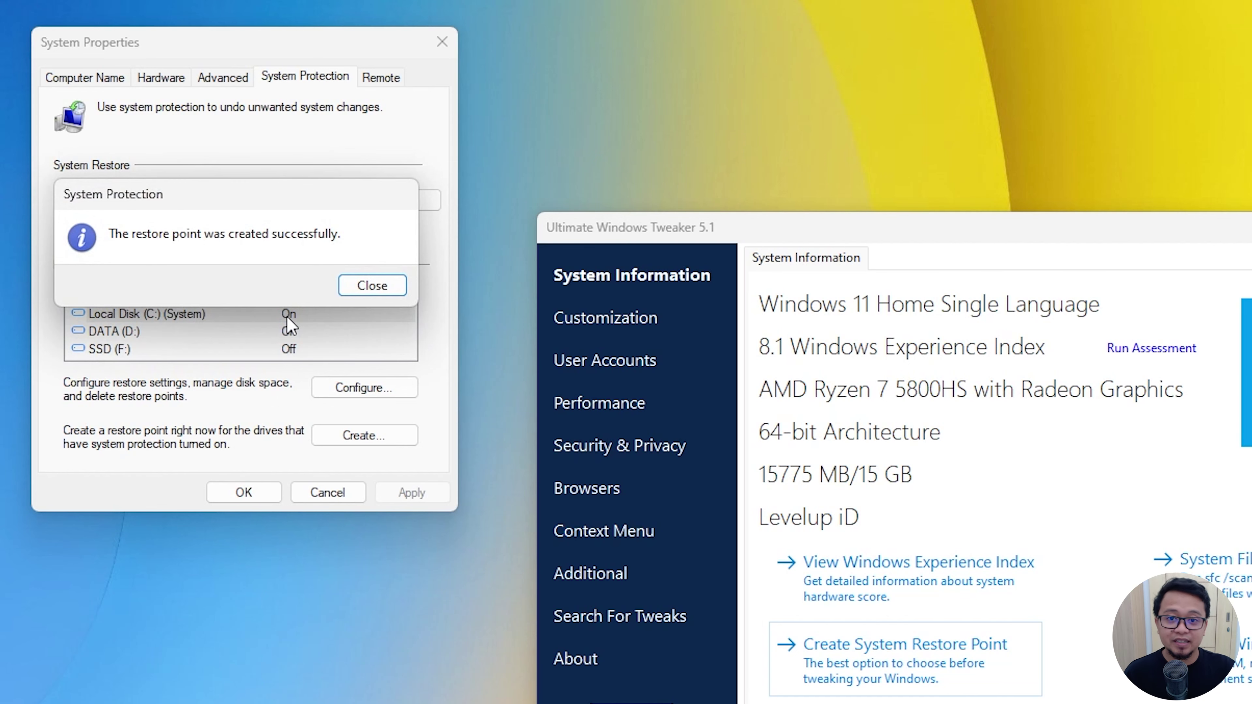
{"action": "left_click", "coordinate": [389, 286]}
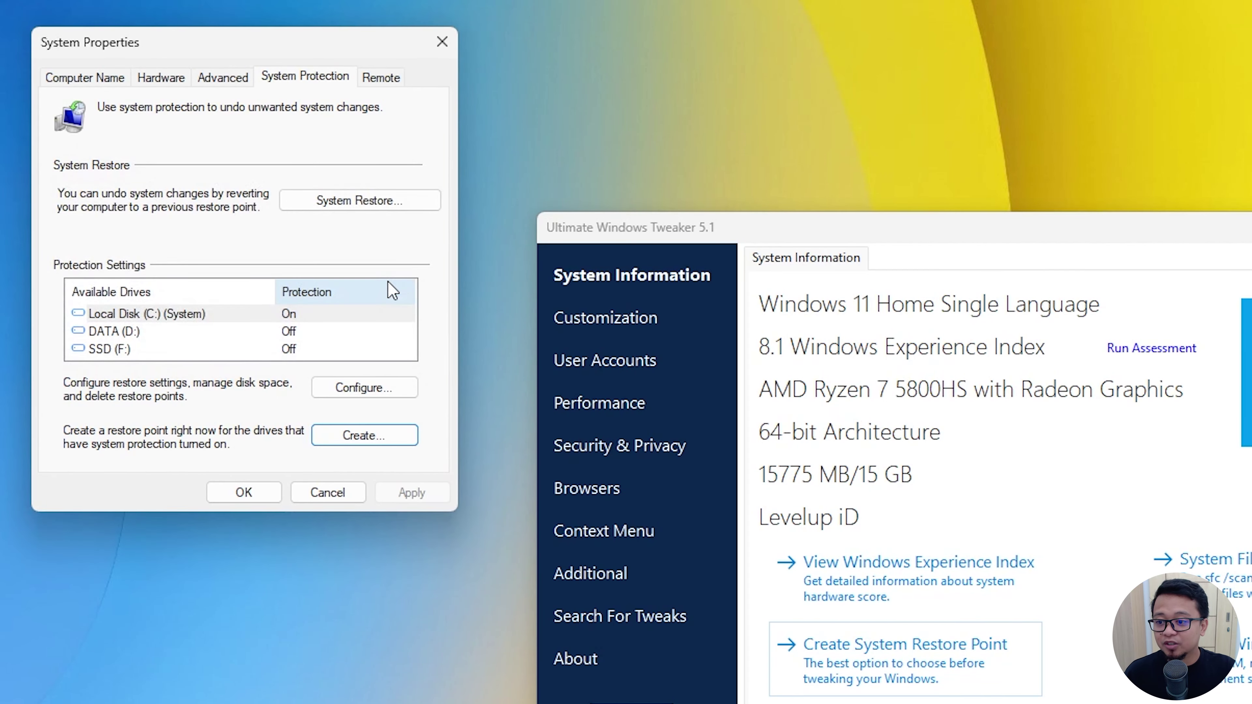
{"action": "left_click", "coordinate": [276, 493]}
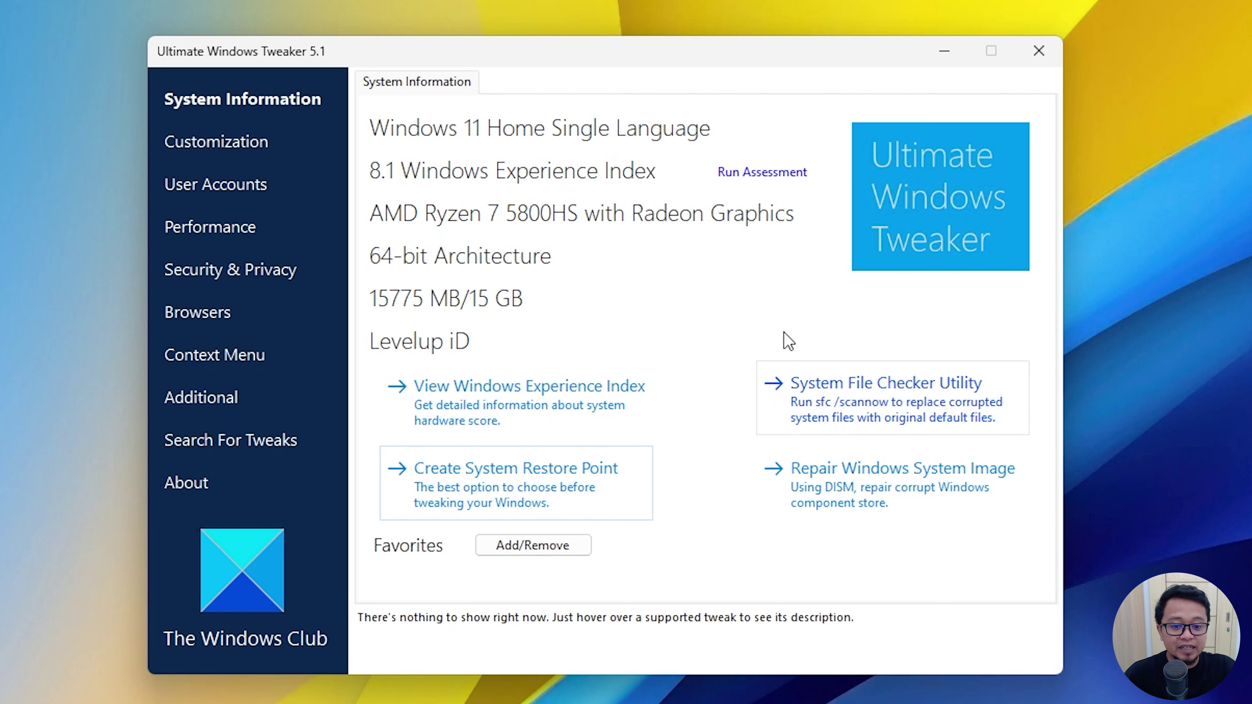
Run the System File Checker utility and the Windows system image repair from the tweaker's system information page.
{"action": "left_click", "coordinate": [842, 405]}
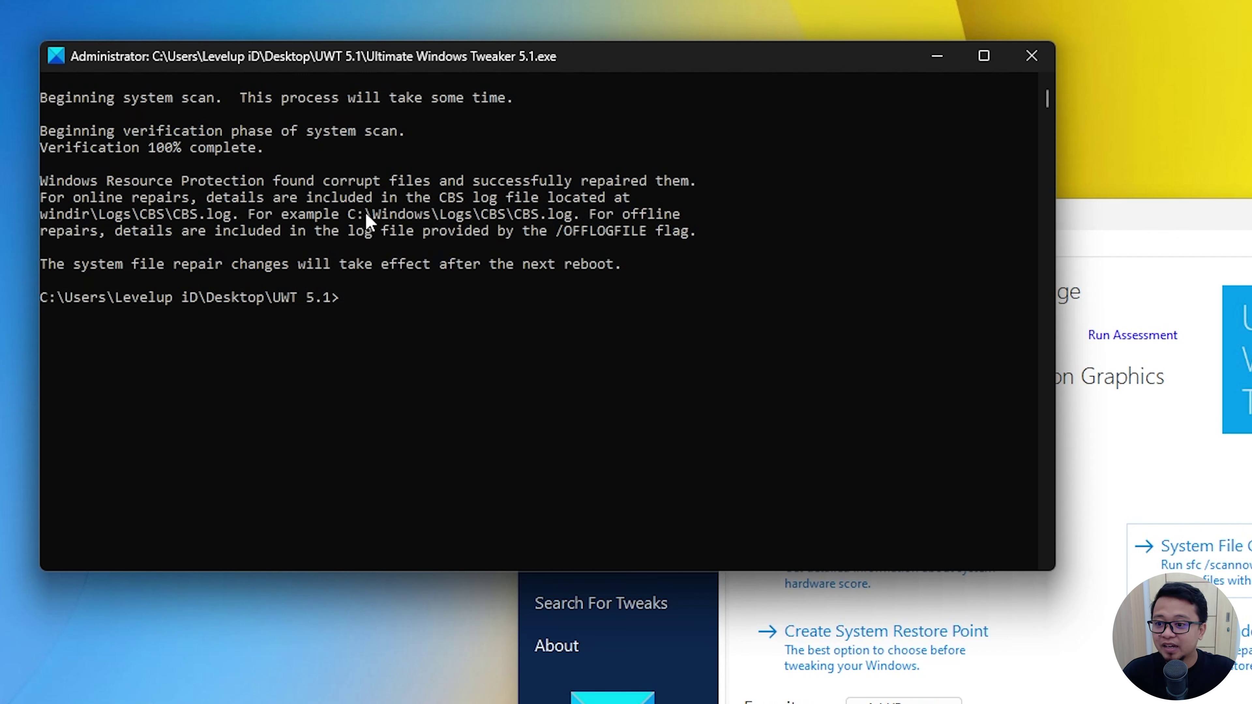
{"action": "mouse_move", "coordinate": [345, 215]}
{"action": "left_mouse_down"}
{"action": "mouse_move", "coordinate": [394, 215]}
{"action": "mouse_move", "coordinate": [355, 230]}
{"action": "left_mouse_up"}
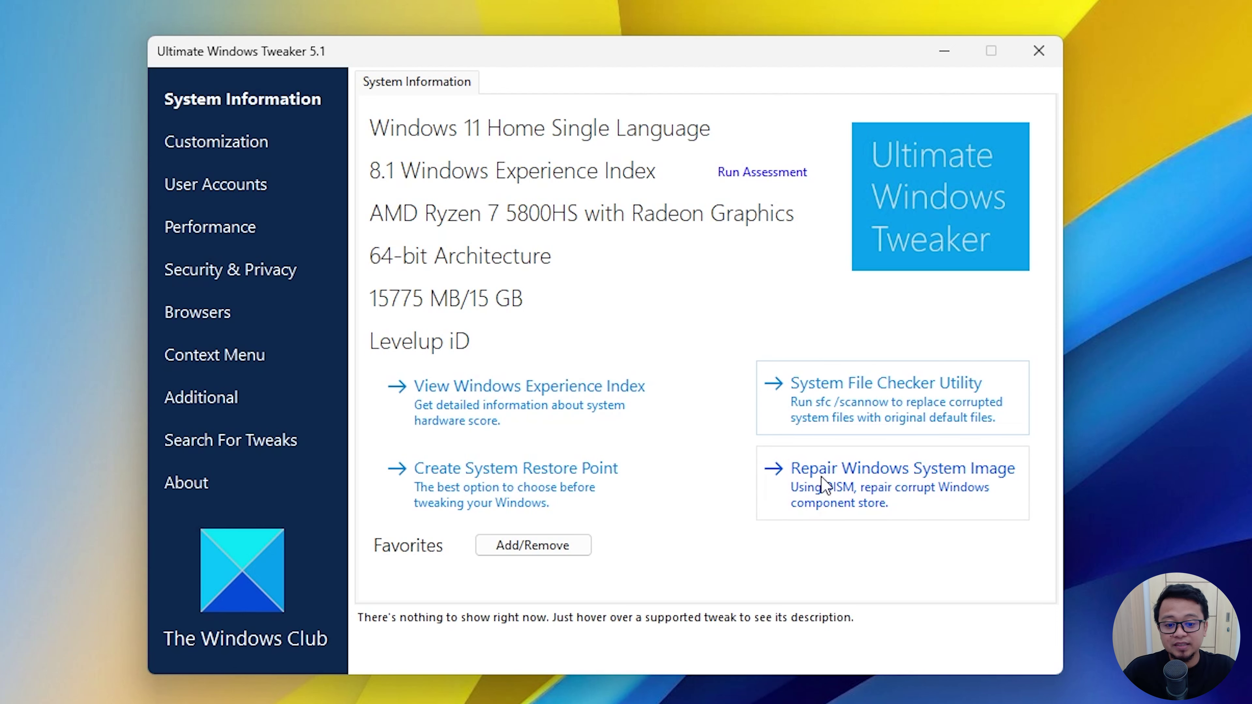
{"action": "left_click", "coordinate": [872, 487]}
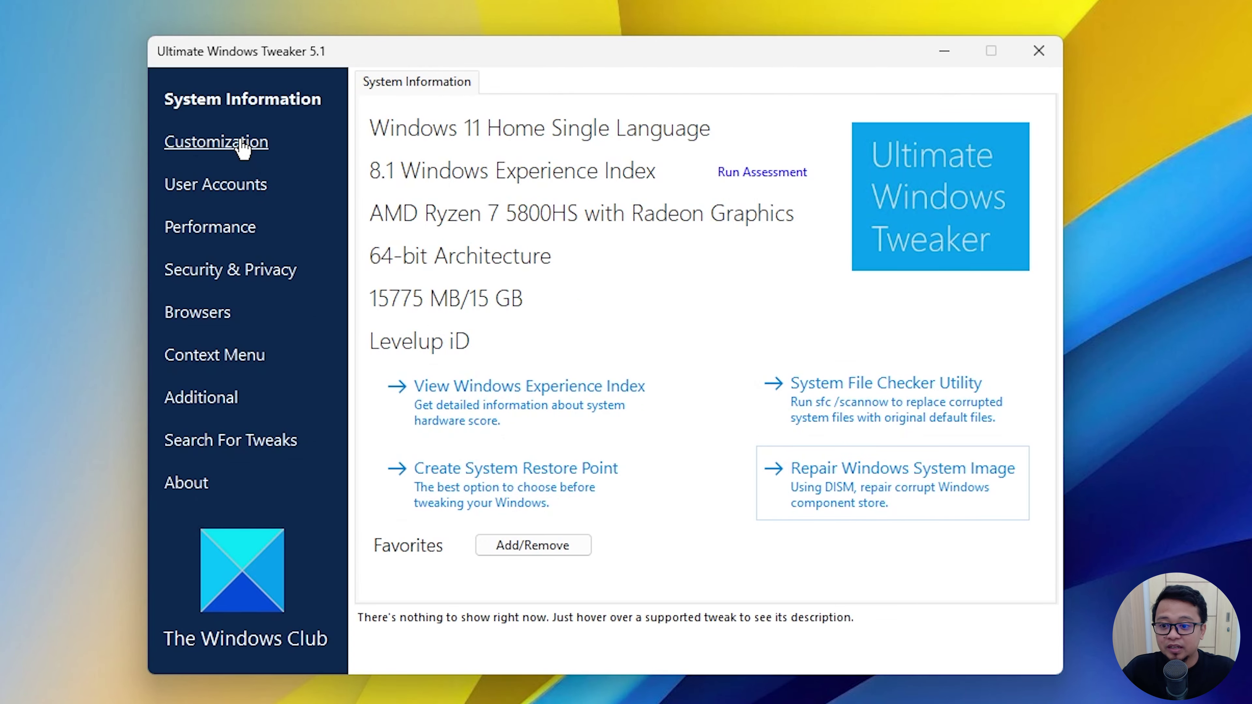
Apply the Windows 11 customization tweaks Use Increased Taskbar Transparency, Disable Windows Ink Workspace, Restore Windows 10 Styled Context Menu and Disable Transparency Effects.
{"action": "left_click", "coordinate": [243, 146]}
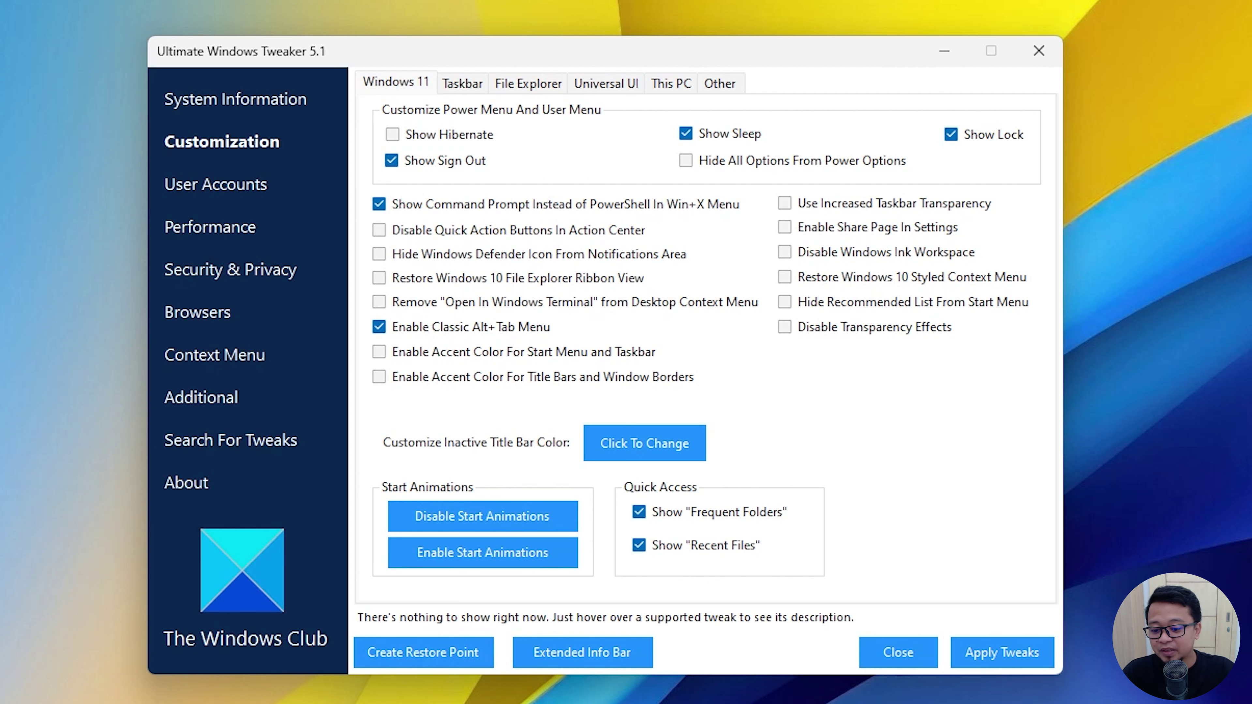
{"action": "key", "text": "super"}
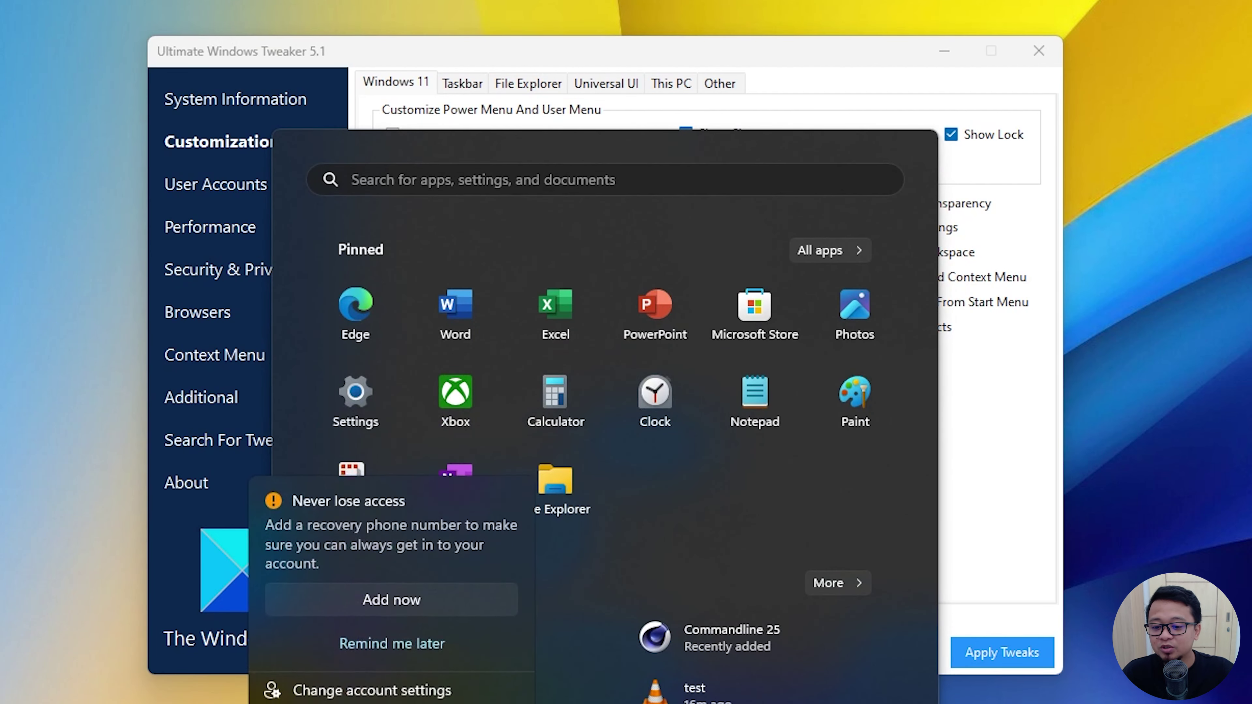
{"action": "key", "text": "super"}
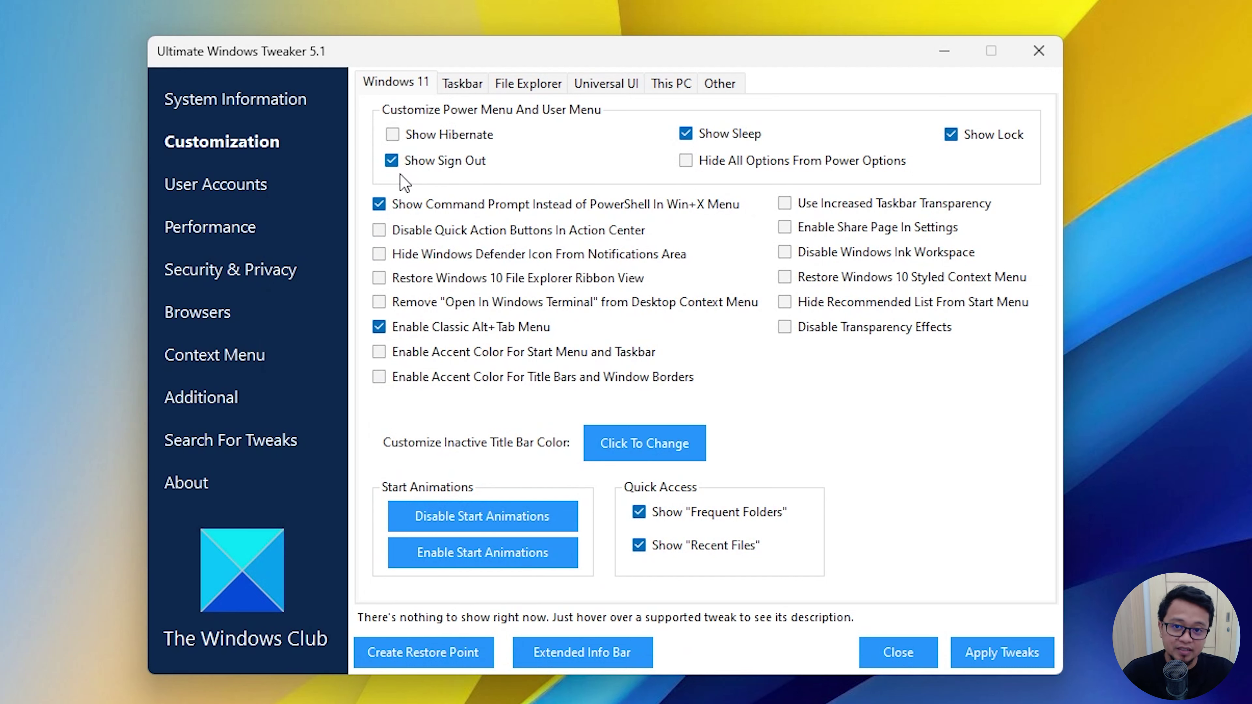
{"action": "mouse_move", "coordinate": [389, 232]}
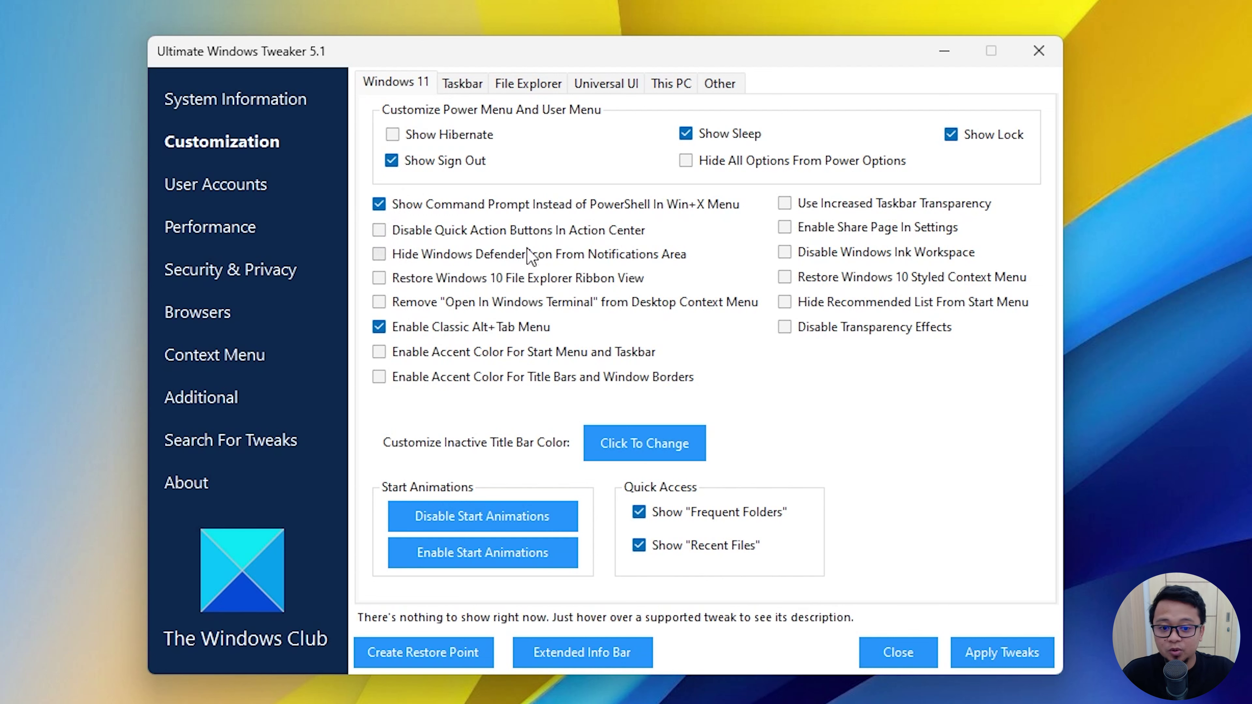
{"action": "mouse_move", "coordinate": [784, 214]}
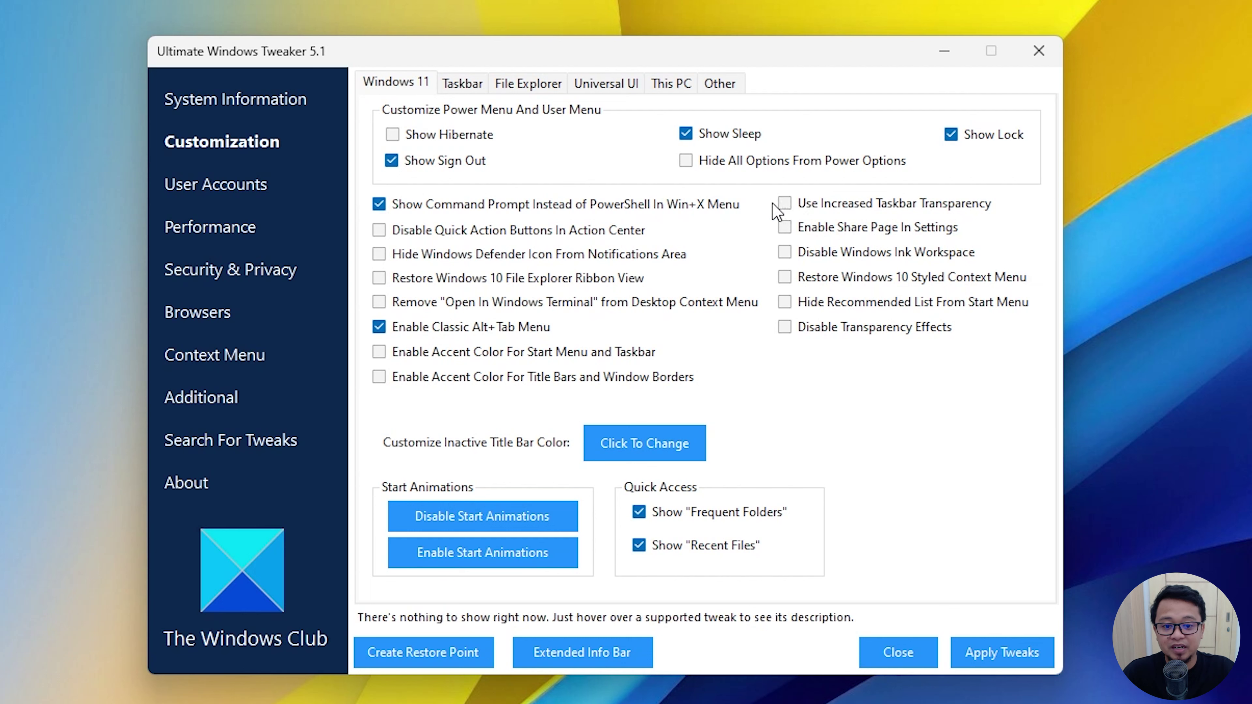
{"action": "left_click", "coordinate": [783, 203]}
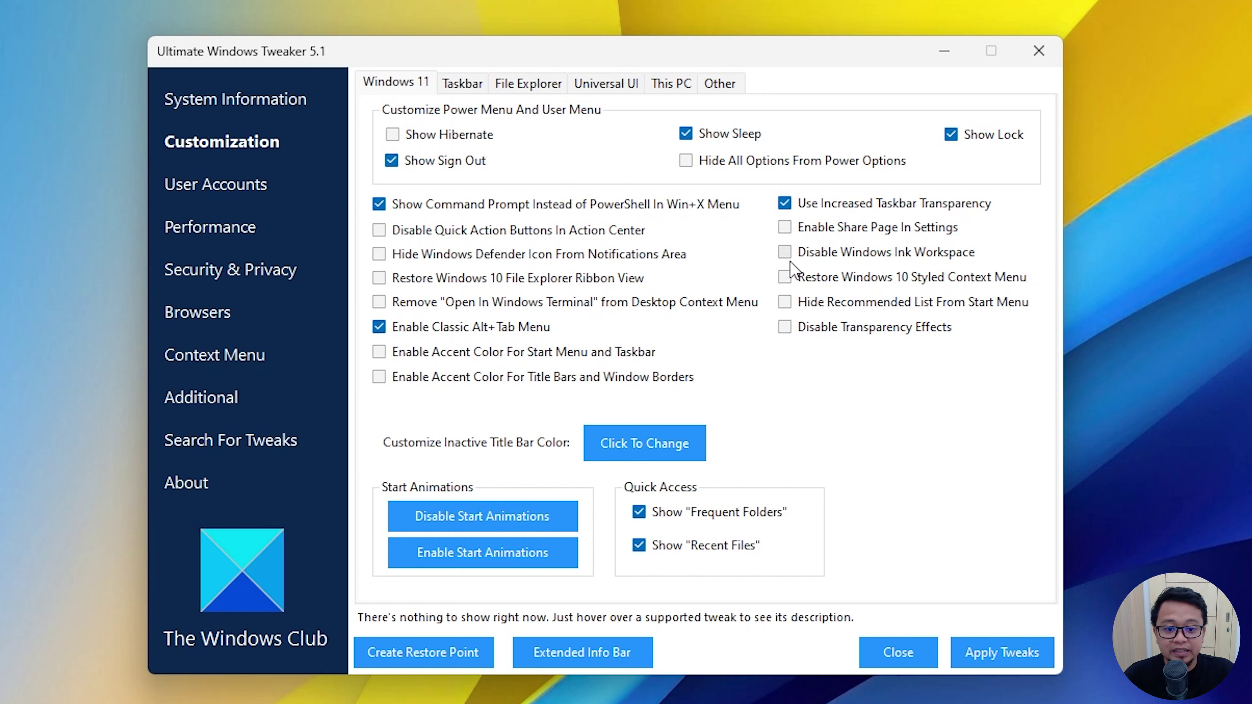
{"action": "left_click", "coordinate": [784, 253]}
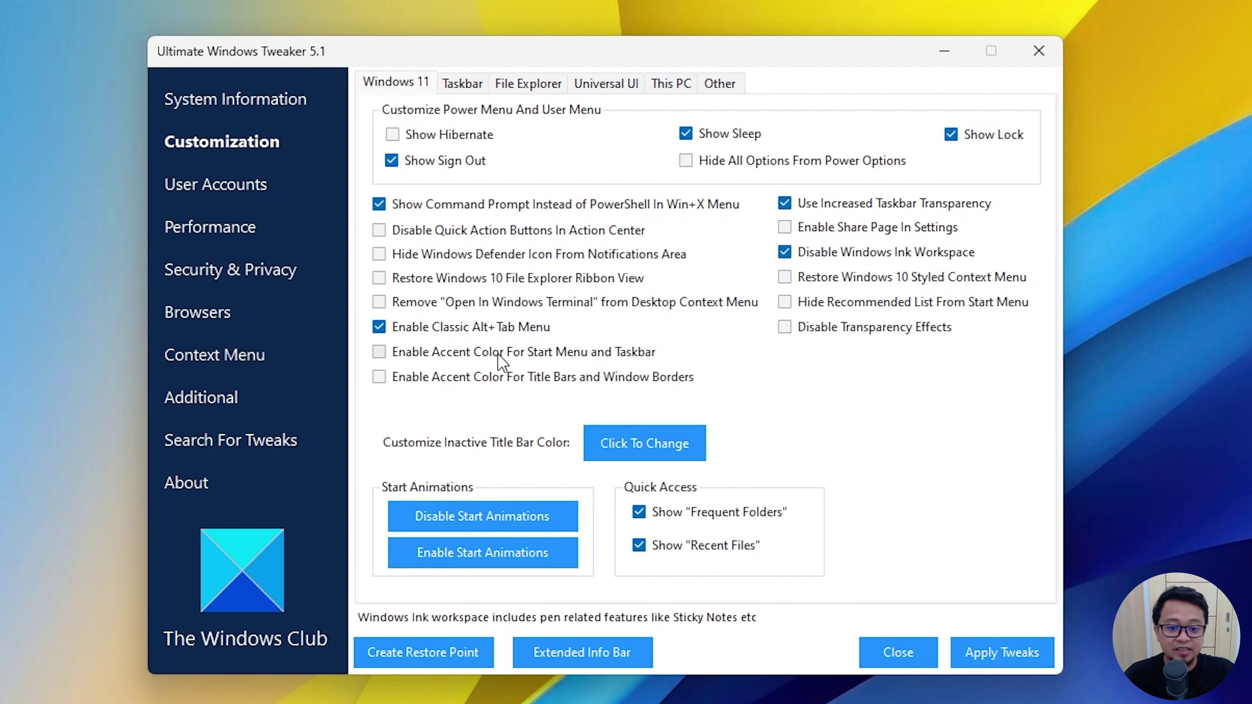
{"action": "mouse_move", "coordinate": [786, 280]}
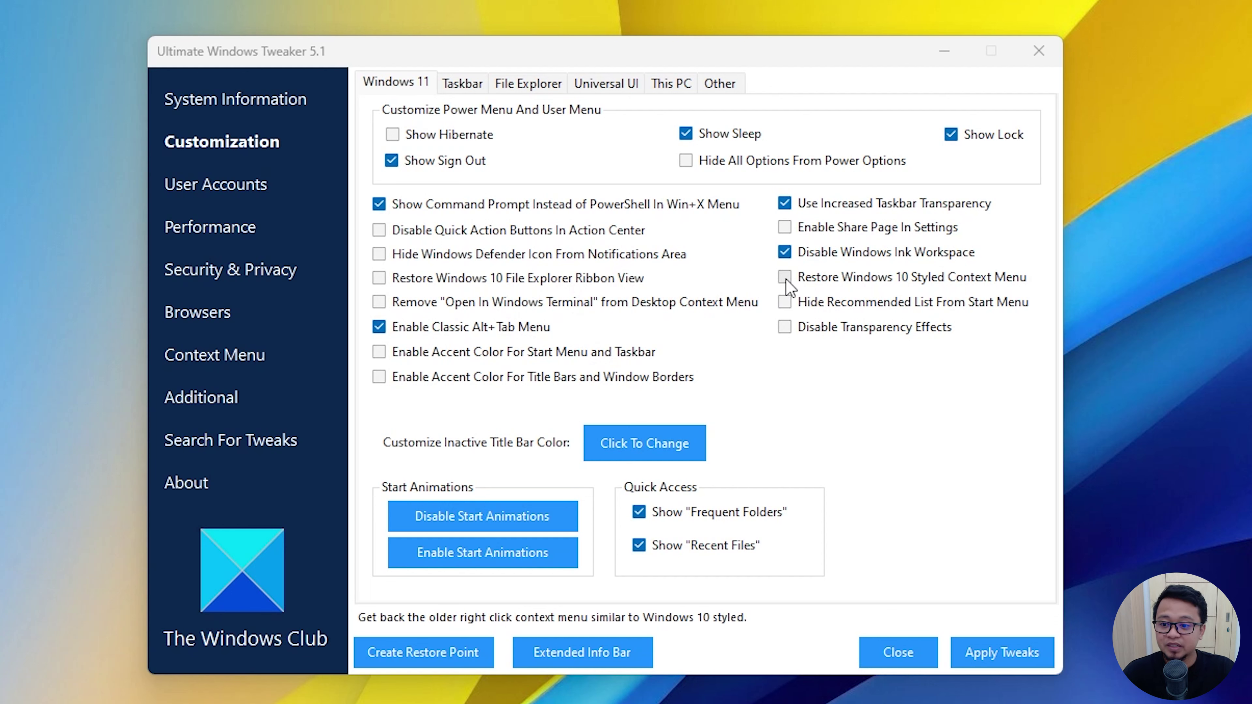
{"action": "left_click", "coordinate": [785, 278]}
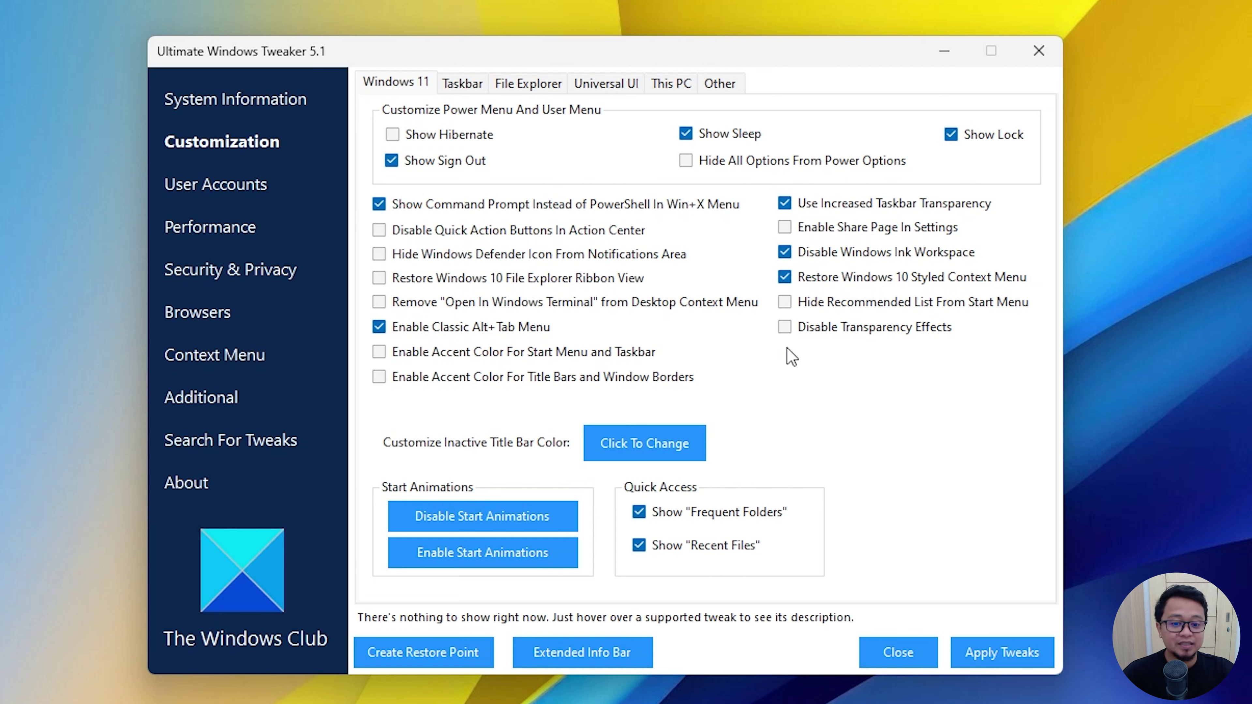
{"action": "left_click", "coordinate": [784, 328]}
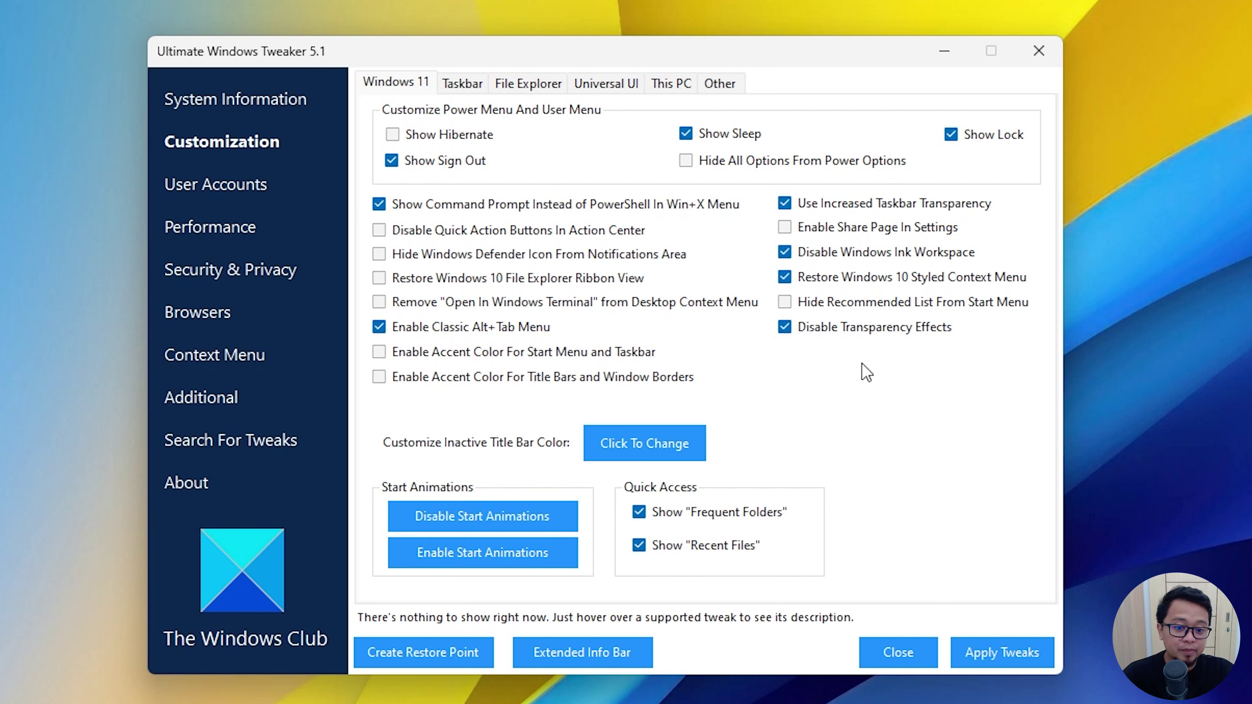
{"action": "left_click", "coordinate": [995, 653]}
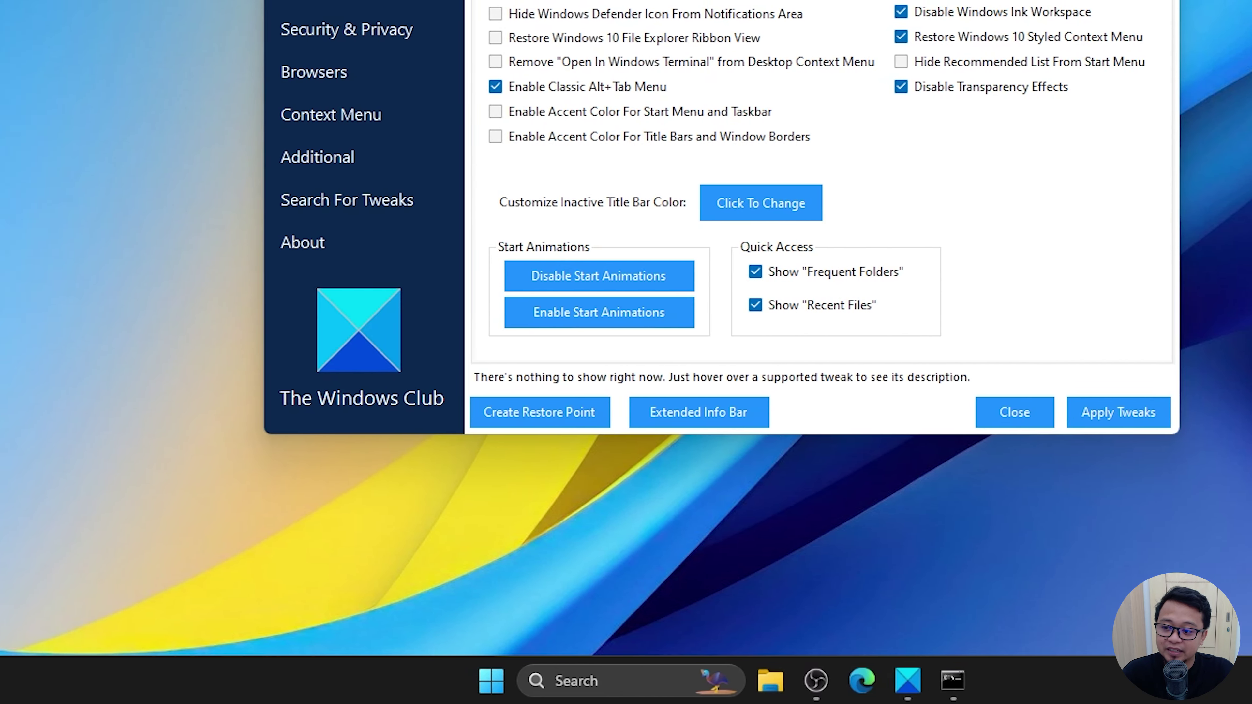
Check the desktop's context menu, and turn off the Disable Transparency Effects tweak and apply it.
{"action": "right_click", "coordinate": [23, 35]}
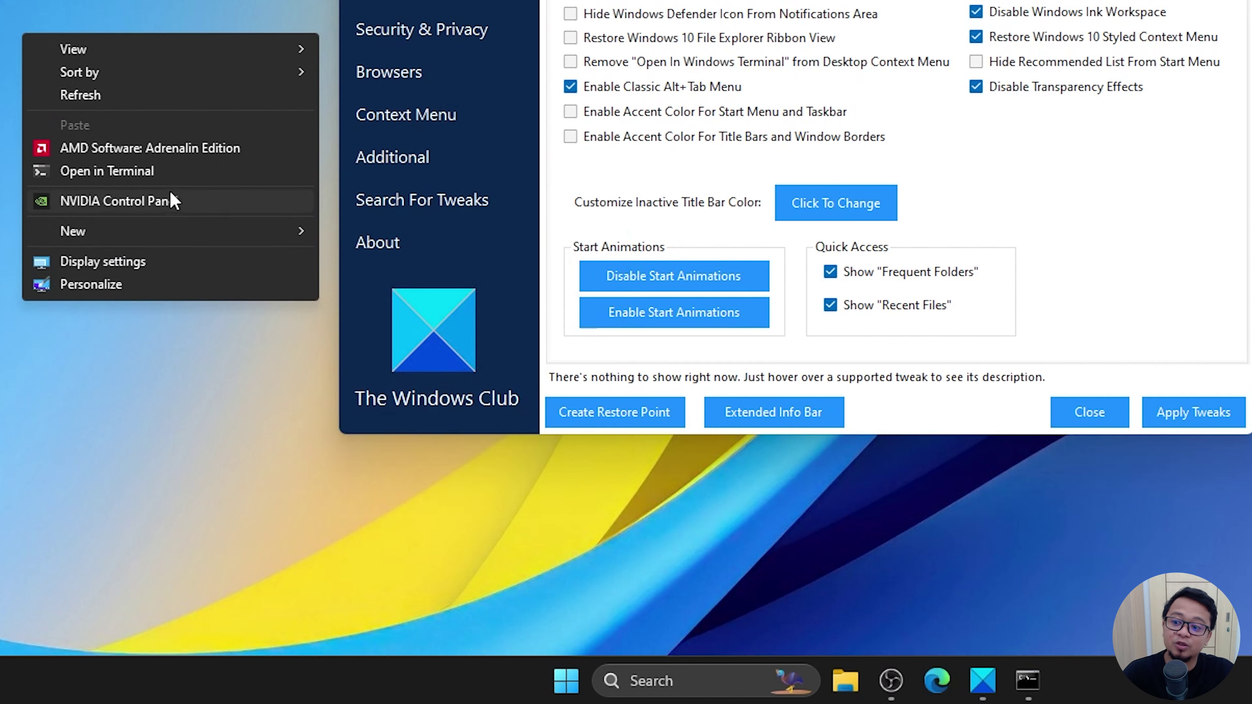
{"action": "left_click", "coordinate": [1005, 155]}
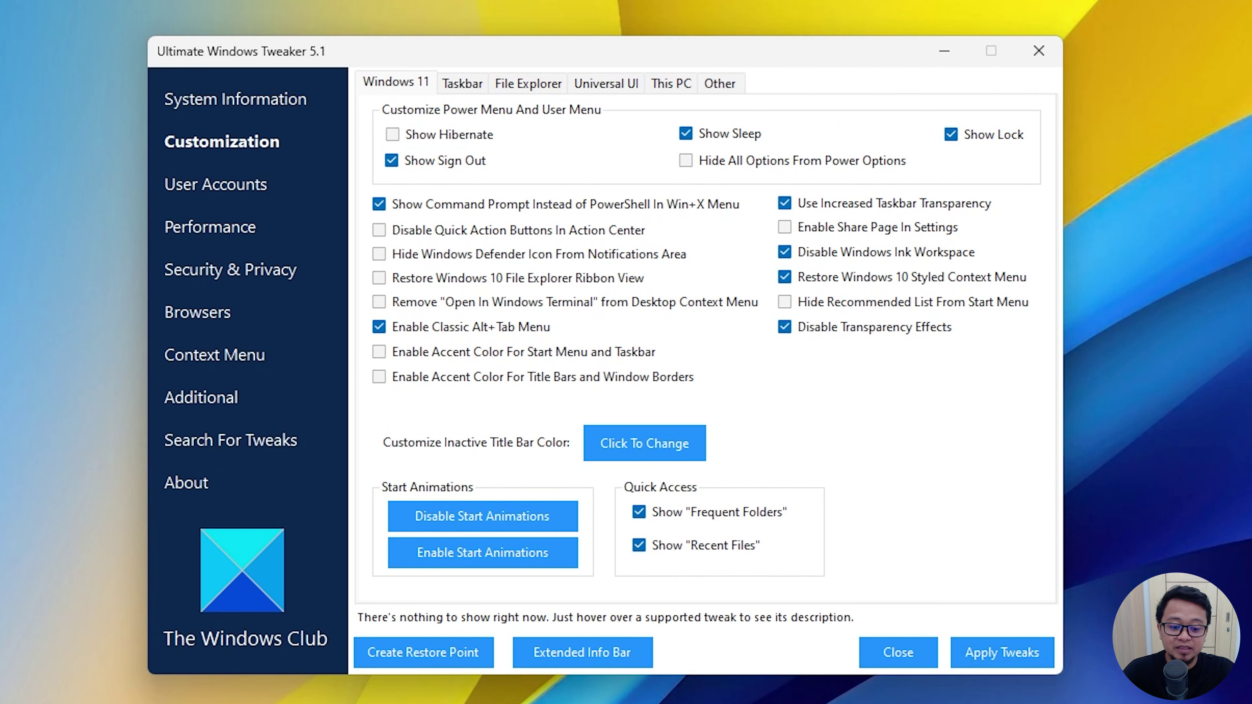
{"action": "left_click", "coordinate": [784, 327]}
{"action": "left_click", "coordinate": [966, 661]}
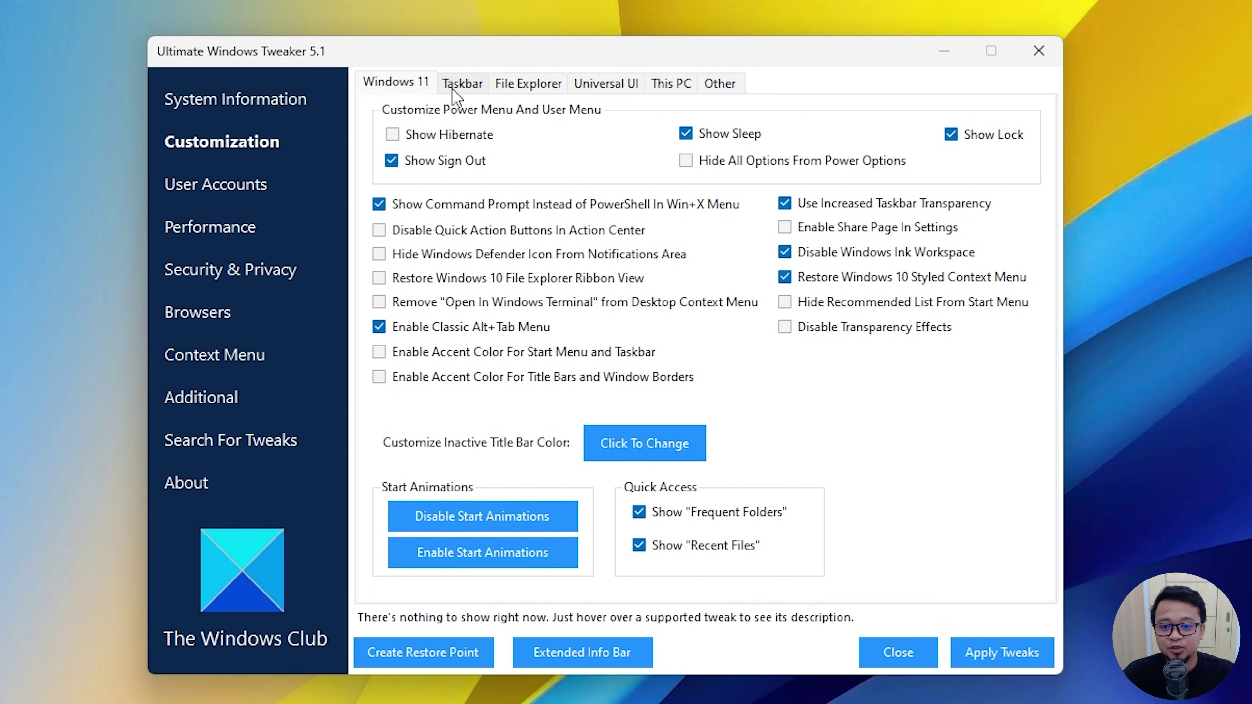
Look at the taskbar icon size choices, and try the Left content alignment before setting it back to Middle.
{"action": "left_click", "coordinate": [459, 84]}
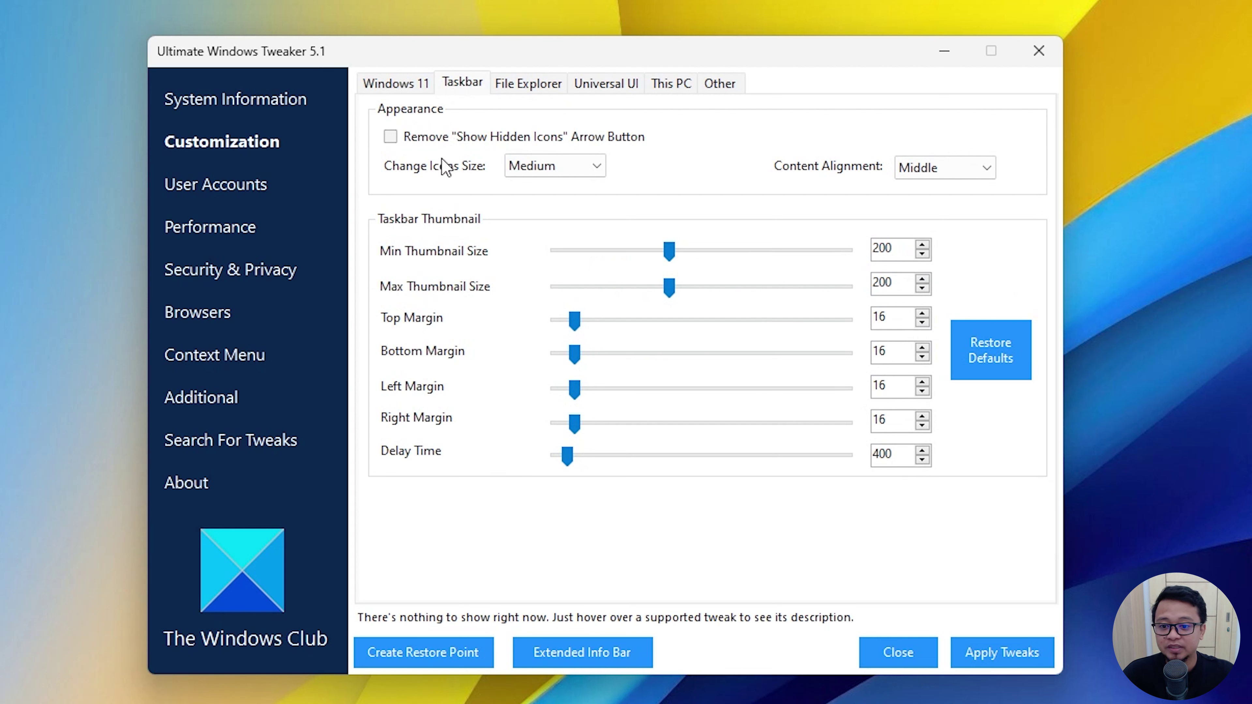
{"action": "left_click", "coordinate": [571, 168]}
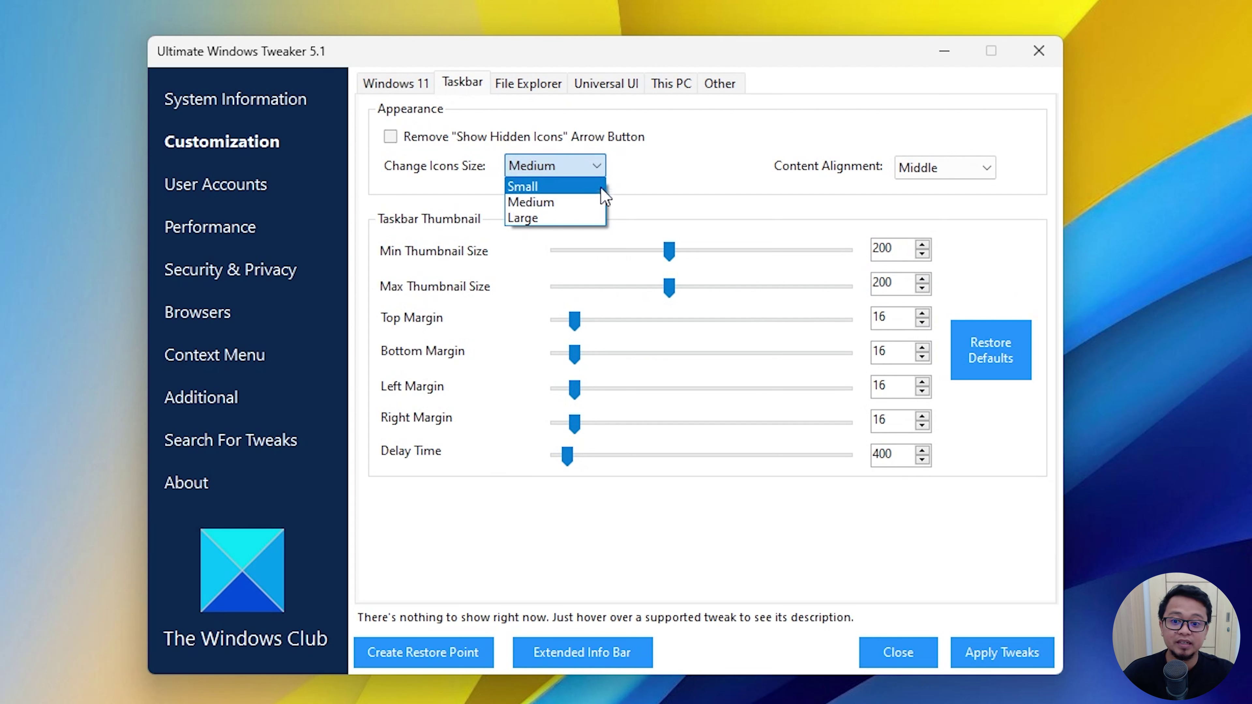
{"action": "left_click", "coordinate": [644, 163]}
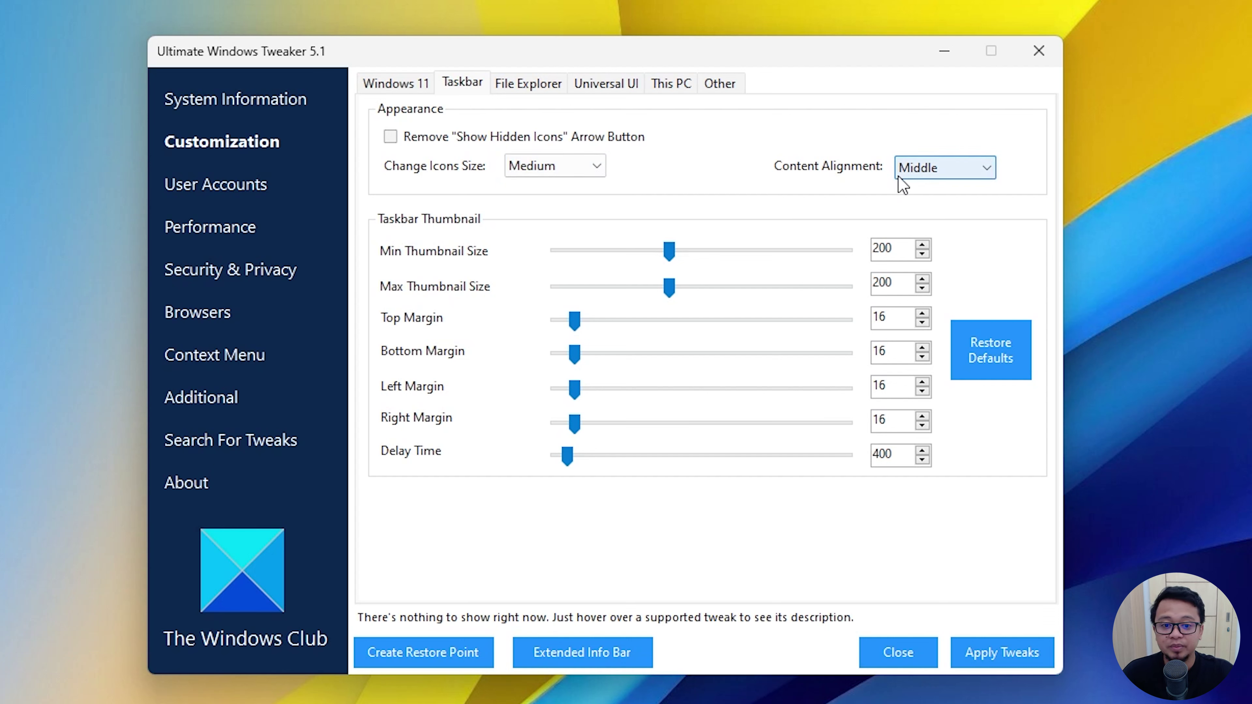
{"action": "left_click", "coordinate": [919, 167]}
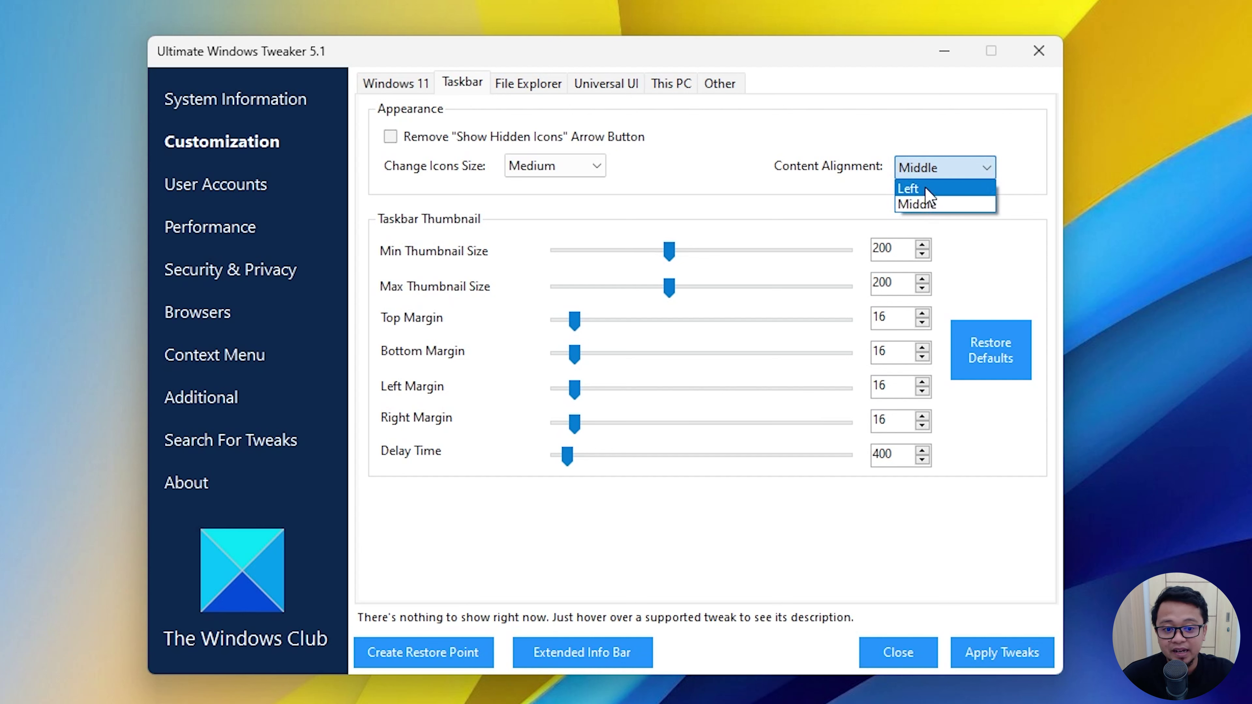
{"action": "left_click", "coordinate": [914, 188]}
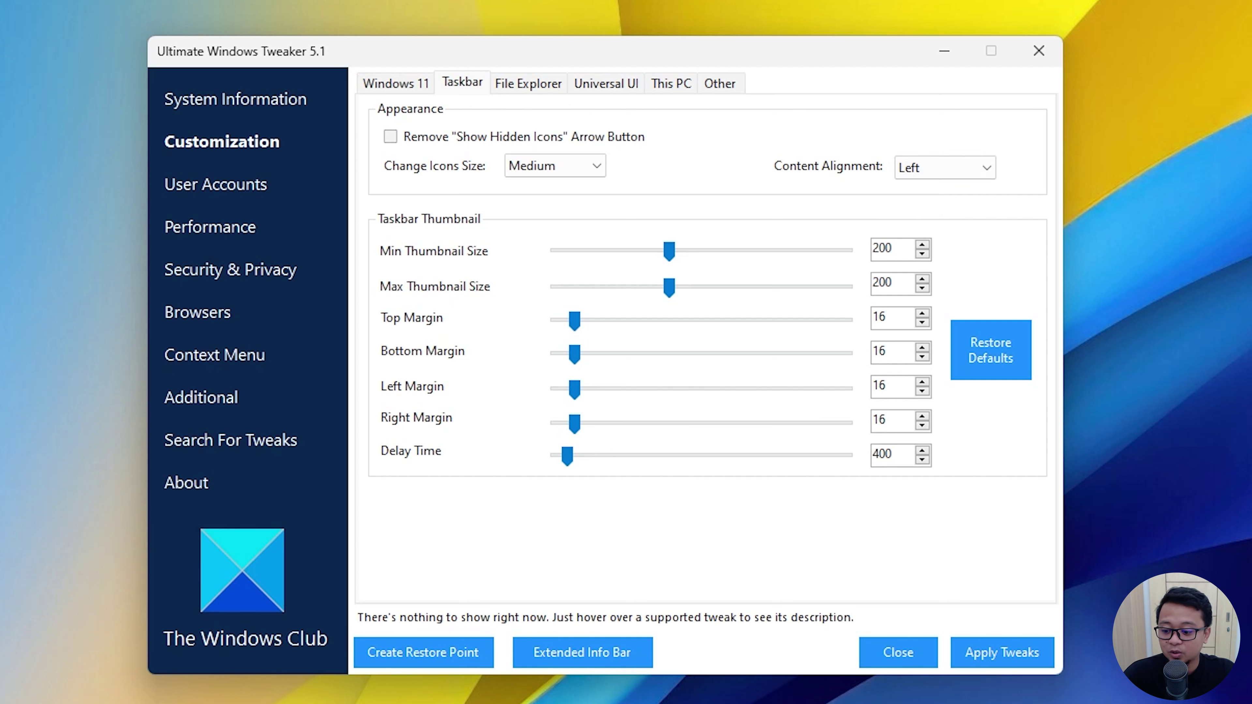
{"action": "left_click", "coordinate": [931, 167]}
{"action": "left_click", "coordinate": [919, 210]}
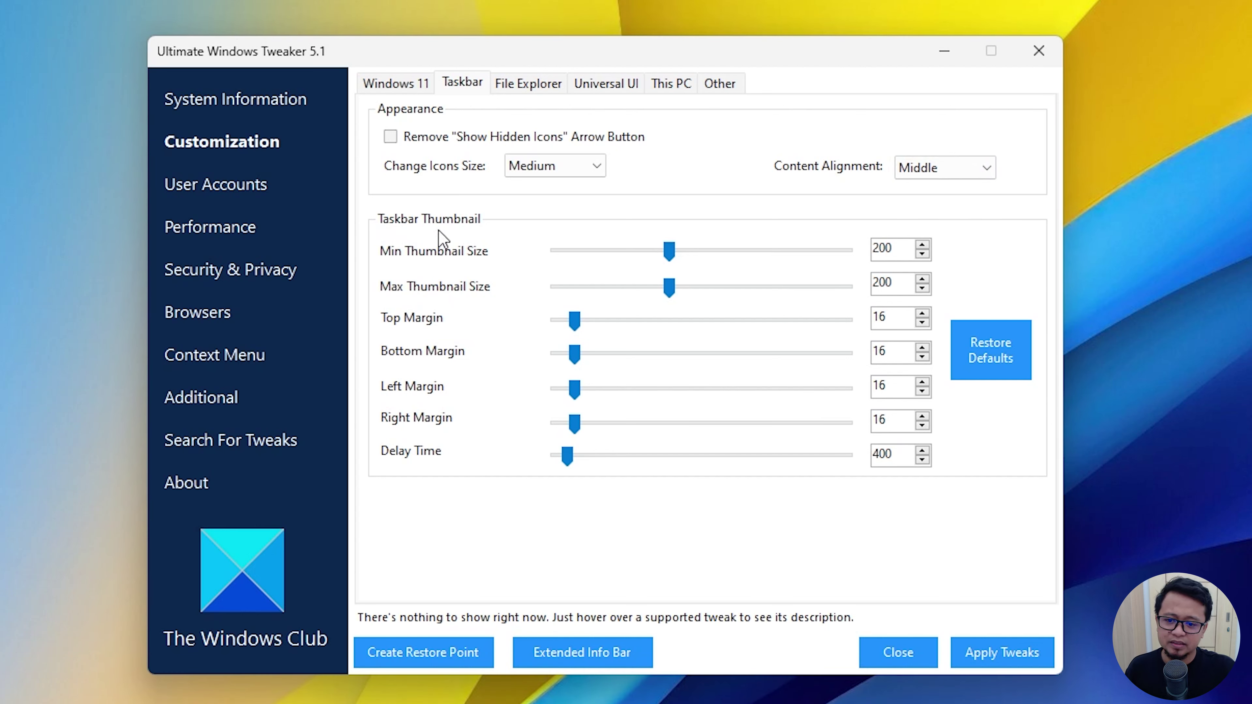
Set the taskbar thumbnails' minimum size to 221 and maximum size to 223.
{"action": "left_click_drag", "start_coordinate": [673, 252], "coordinate": [684, 290]}
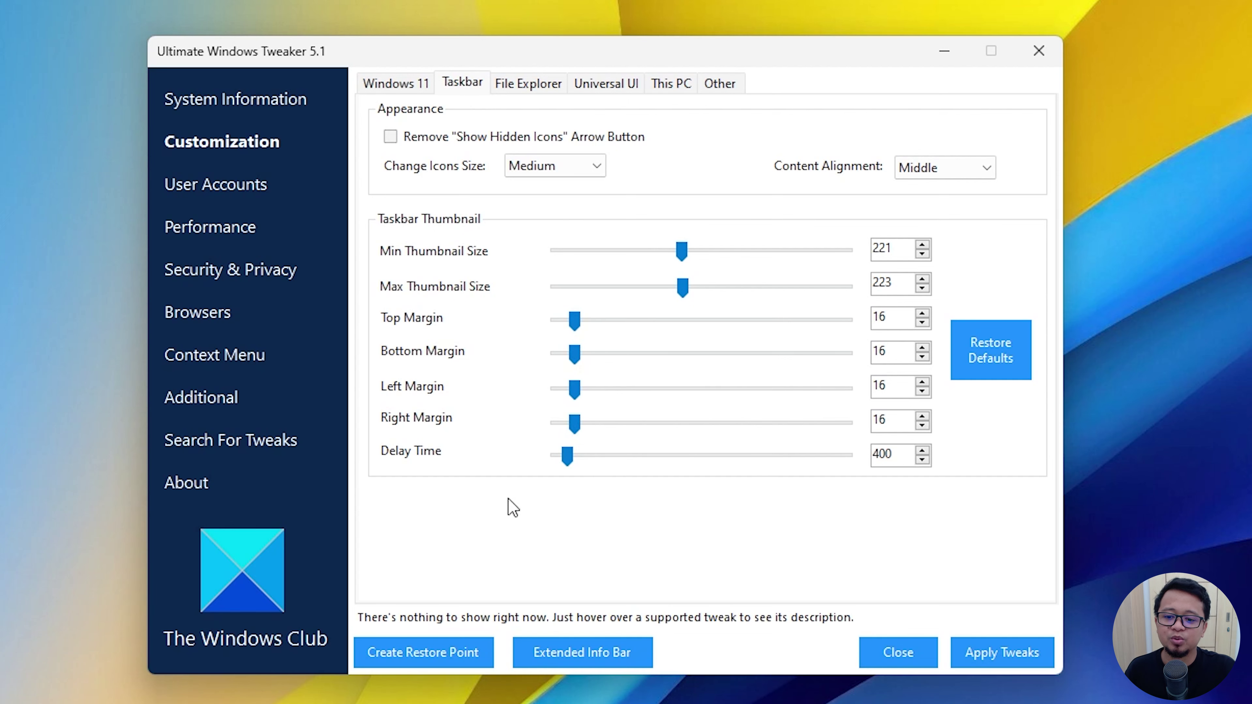
Apply the File Explorer tweak Show Windows Version On Desktop, and turn it off again and reapply.
{"action": "left_click", "coordinate": [516, 95]}
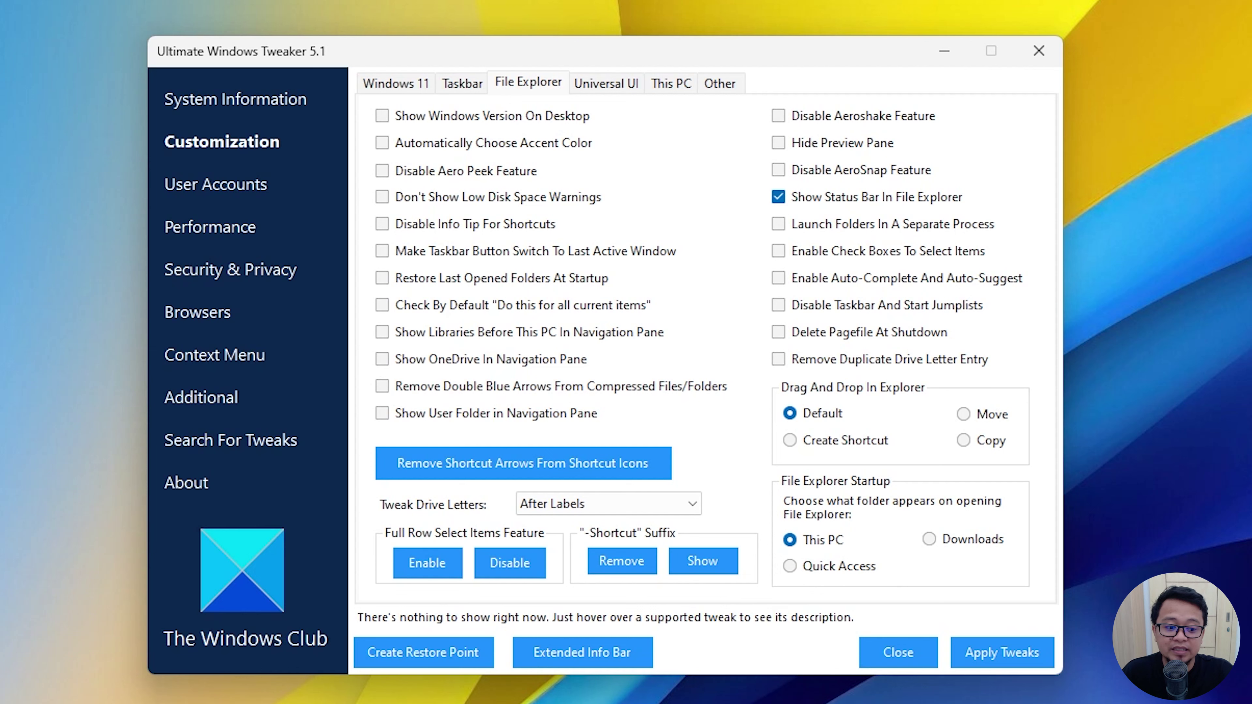
{"action": "left_click", "coordinate": [427, 124]}
{"action": "left_click", "coordinate": [986, 652]}
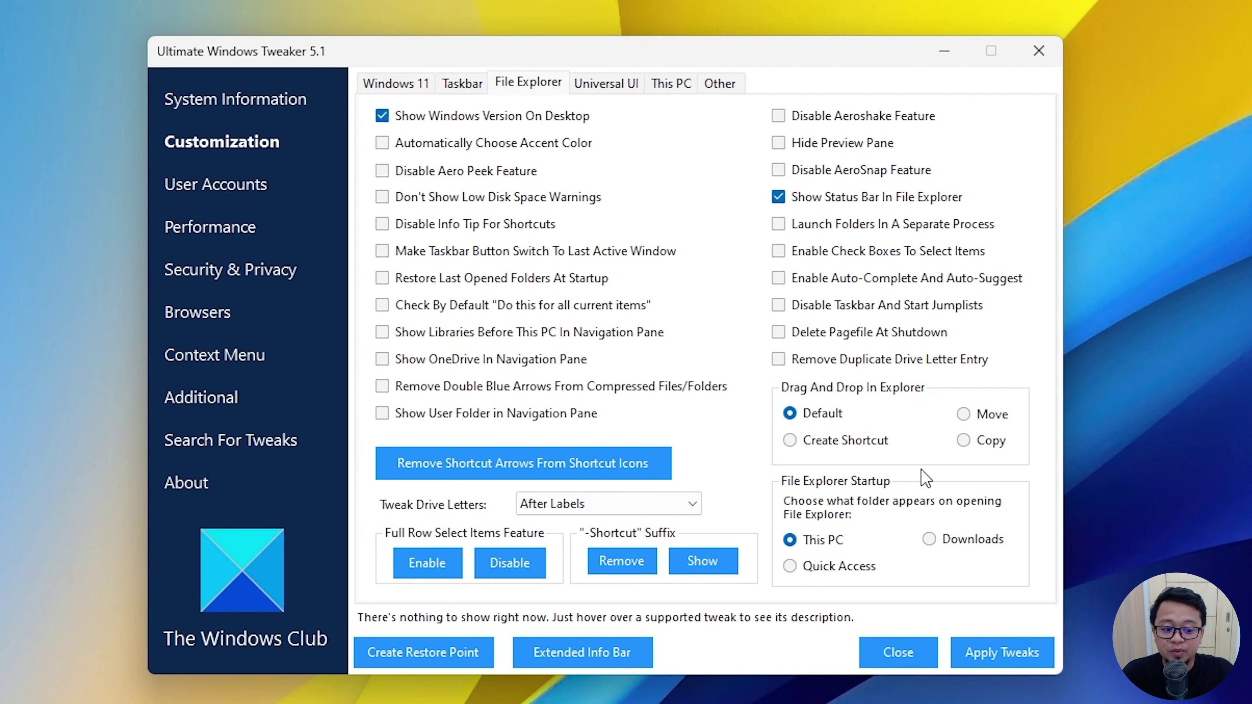
{"action": "left_click", "coordinate": [382, 116]}
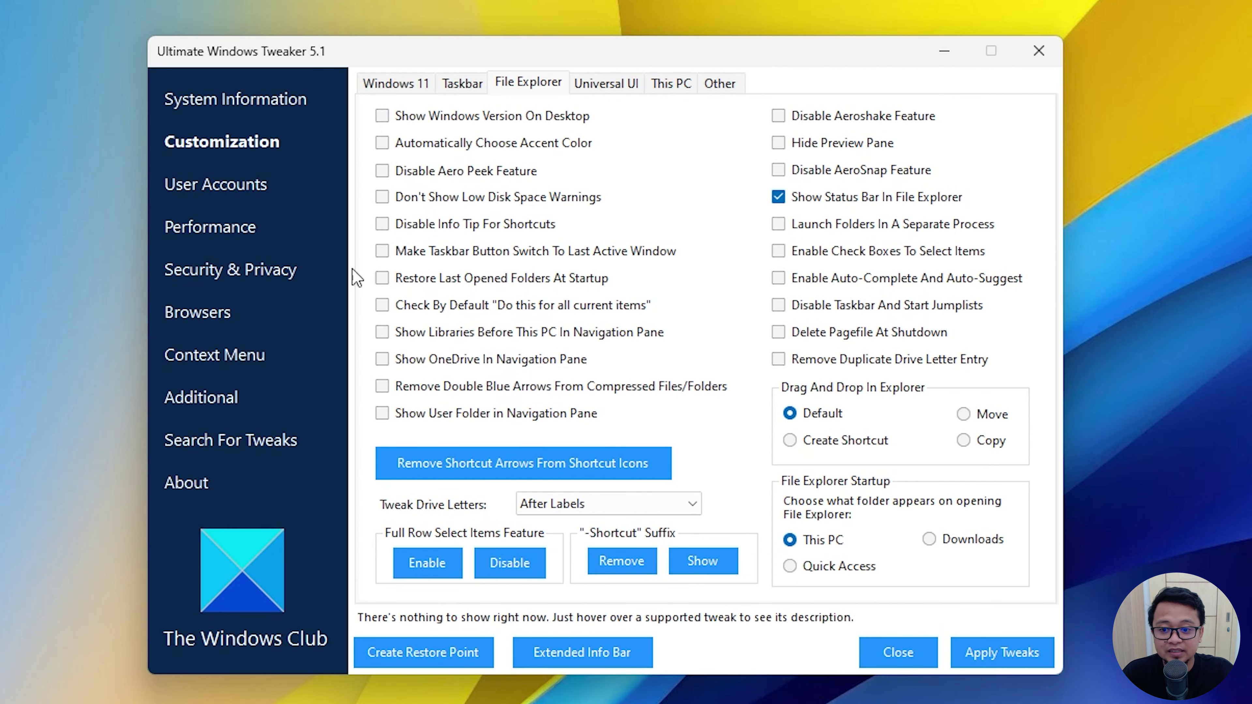
{"action": "left_click", "coordinate": [1000, 652]}
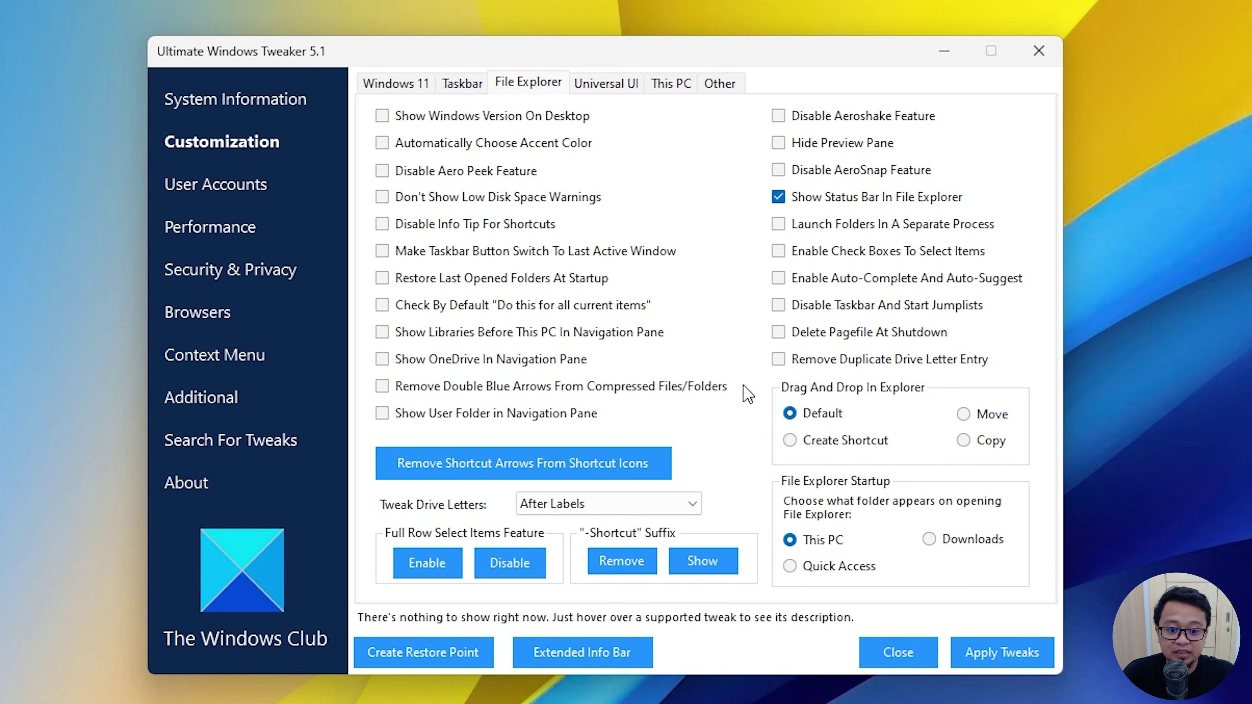
Examine the File Explorer drive letter options and the Universal UI, This PC and Other customization tweaks.
{"action": "mouse_move", "coordinate": [822, 402]}
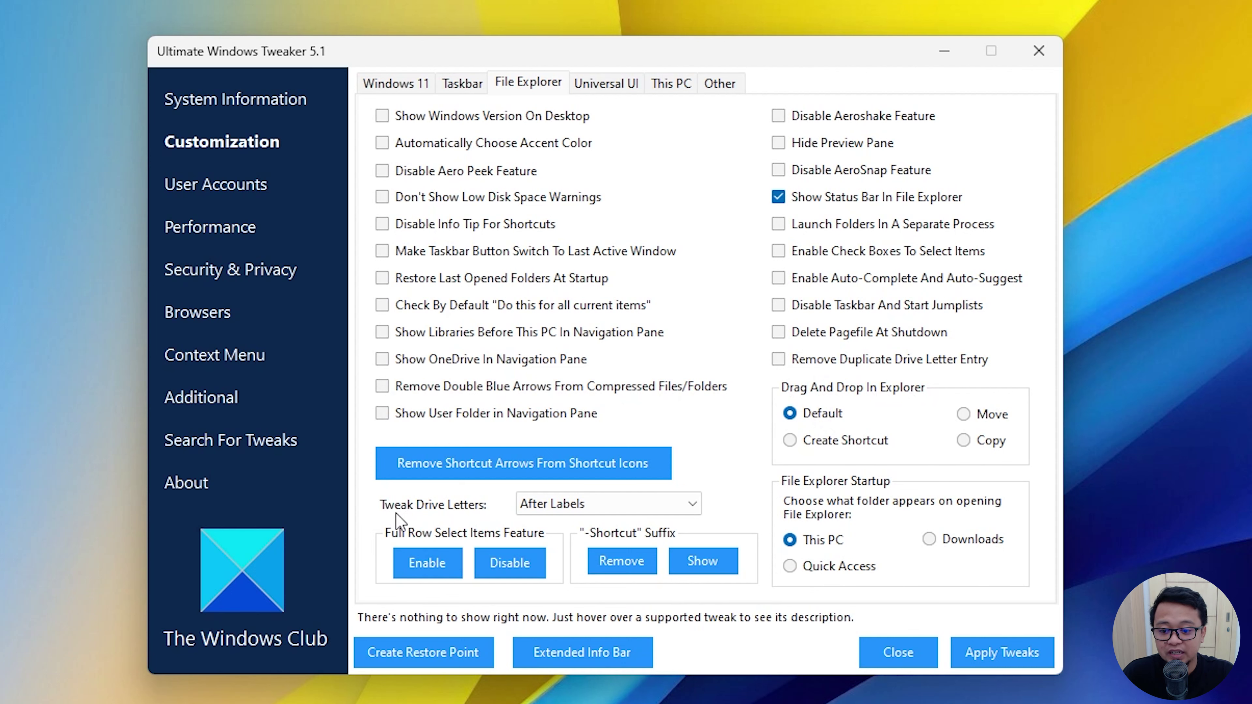
{"action": "left_click", "coordinate": [519, 504]}
{"action": "left_click", "coordinate": [508, 503]}
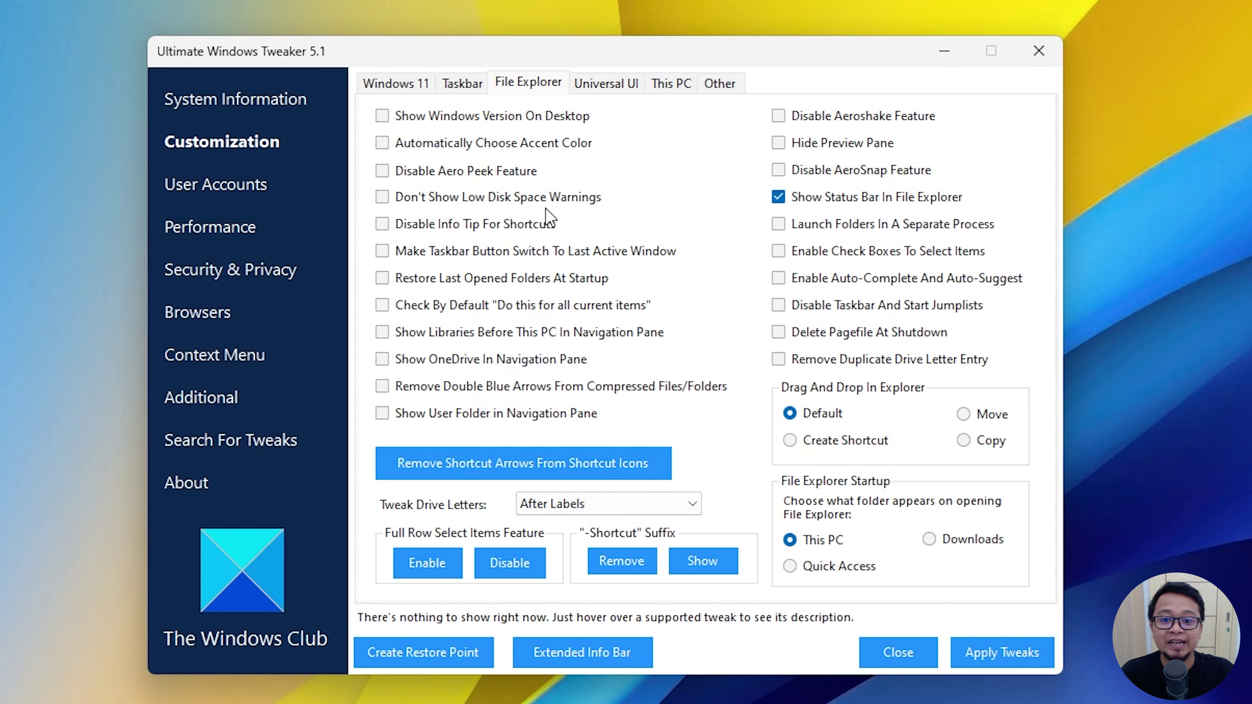
{"action": "left_click", "coordinate": [600, 90]}
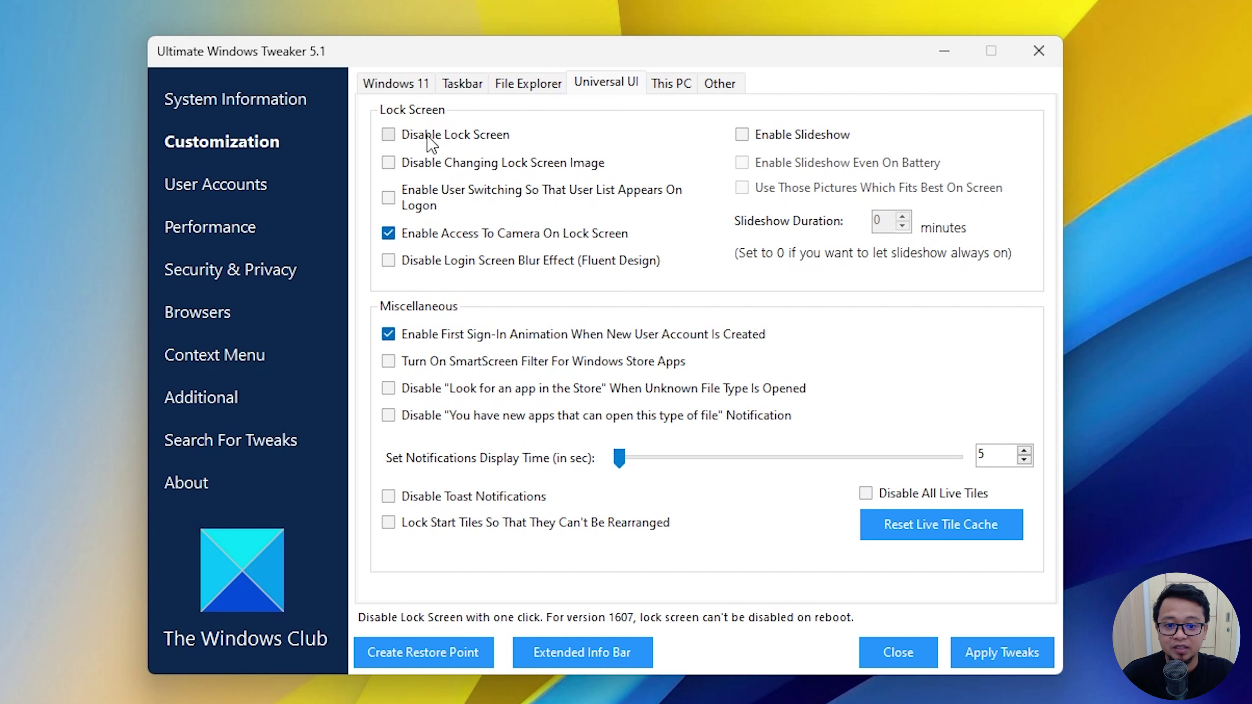
{"action": "left_click", "coordinate": [674, 88]}
{"action": "left_click", "coordinate": [718, 88]}
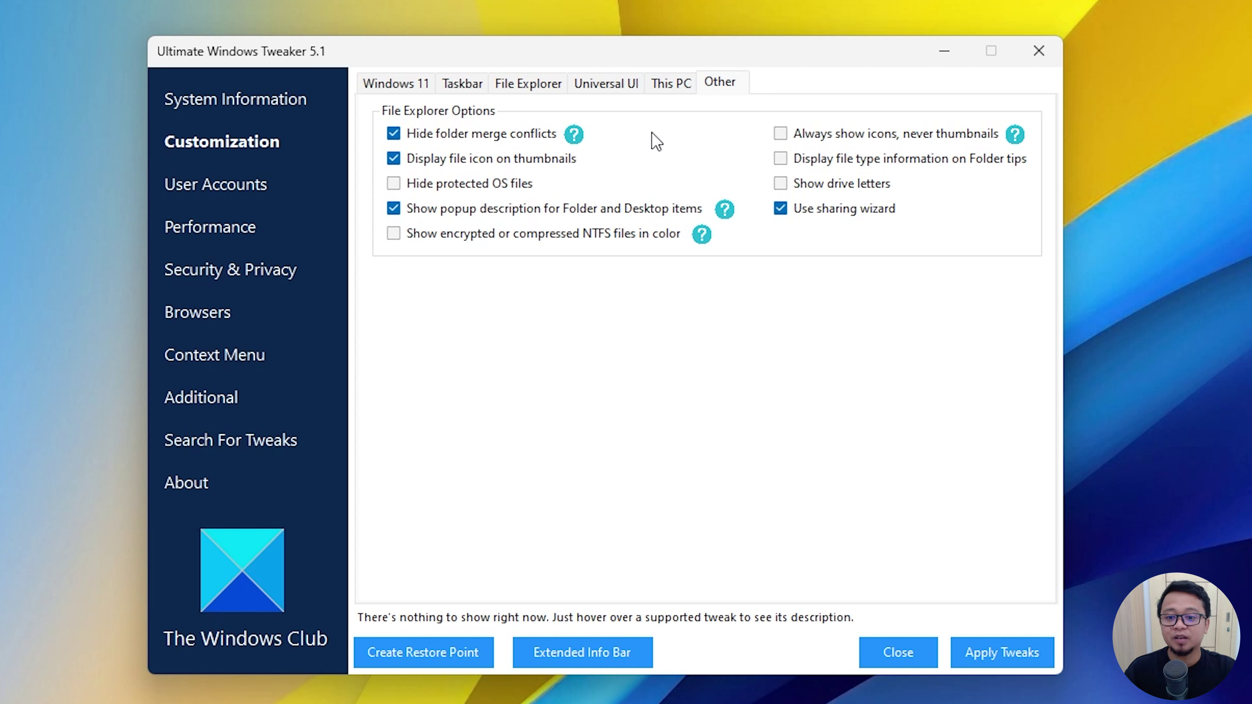
{"action": "left_click", "coordinate": [674, 90]}
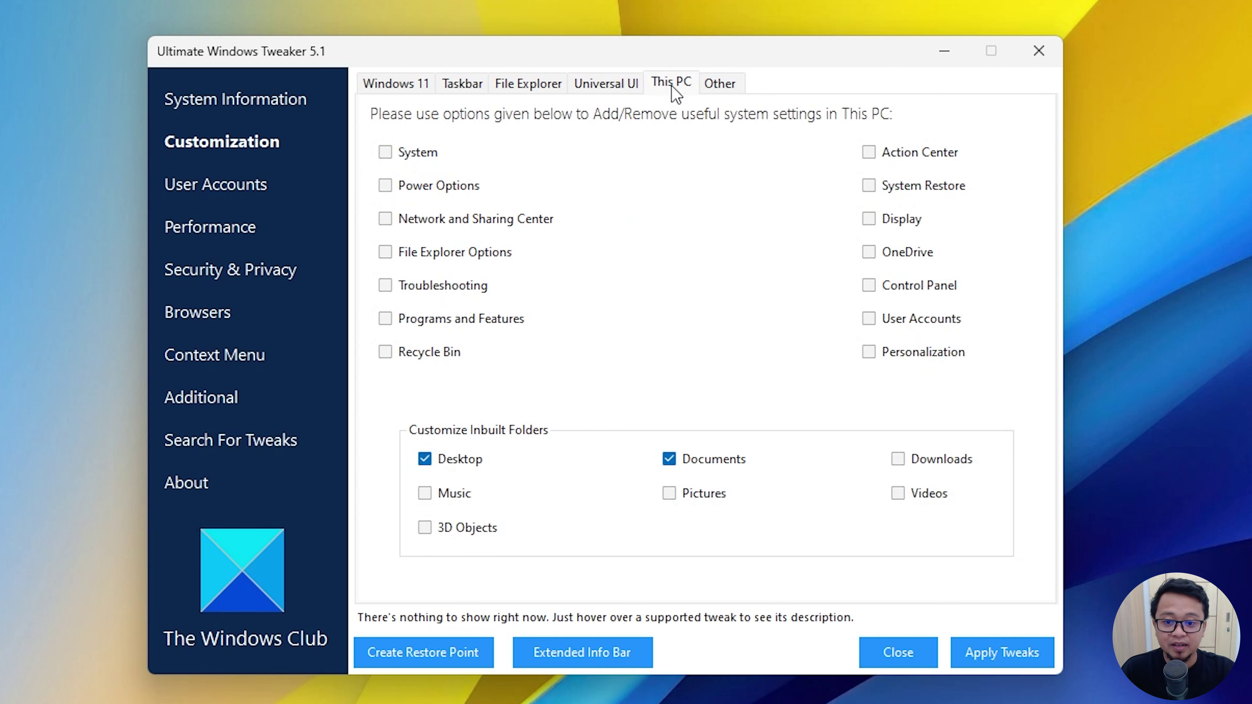
{"action": "left_click", "coordinate": [723, 90]}
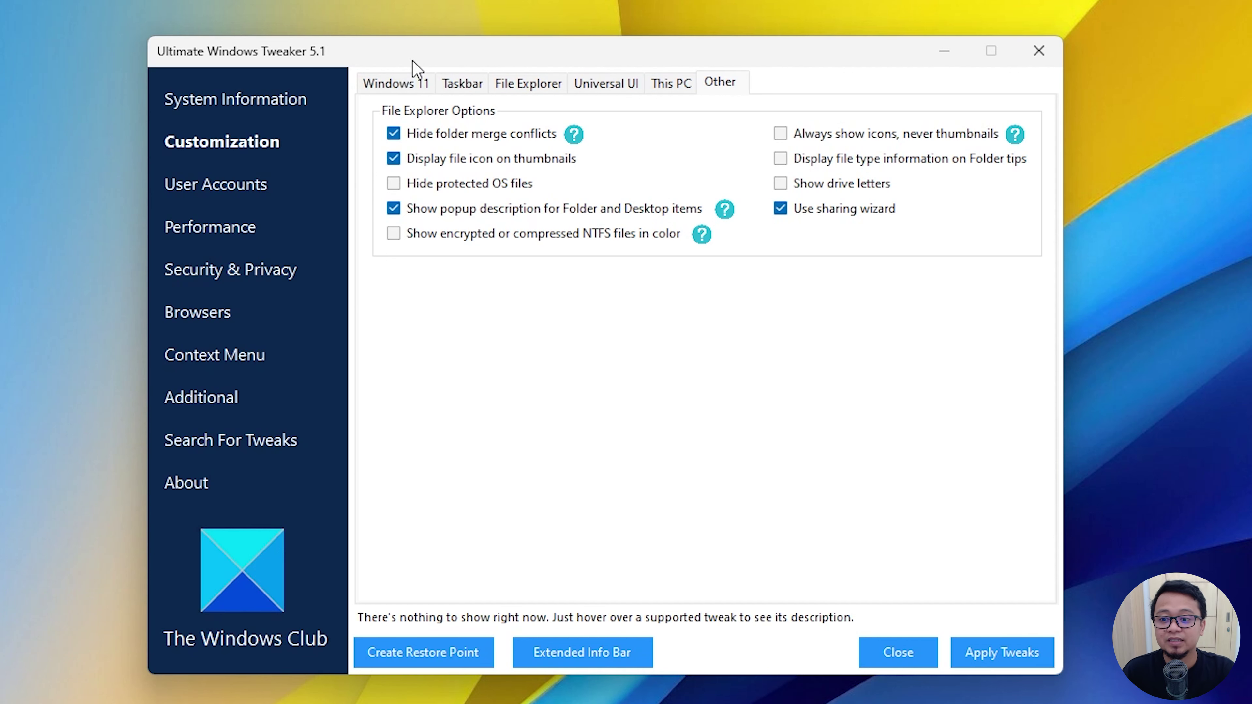
Review the User Accounts tweaks, the logon message fields and the User Account Control settings, leaving the notification level as it is.
{"action": "left_click", "coordinate": [220, 194]}
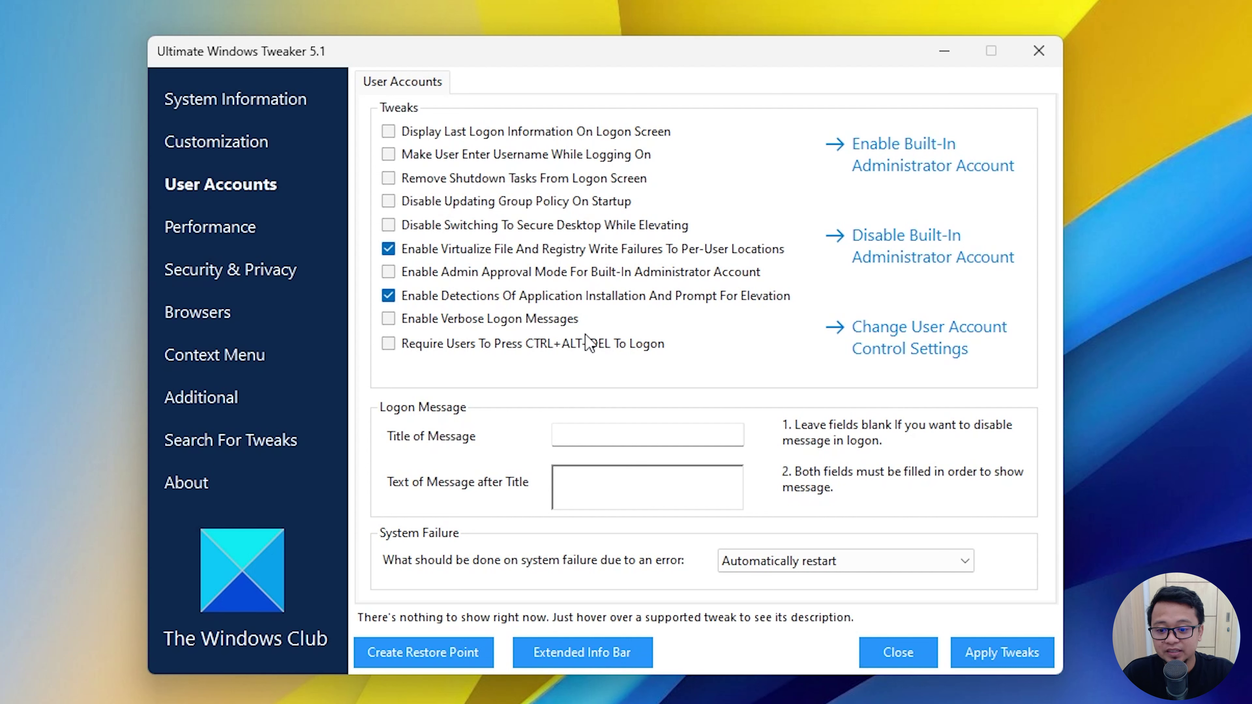
{"action": "left_click", "coordinate": [625, 435]}
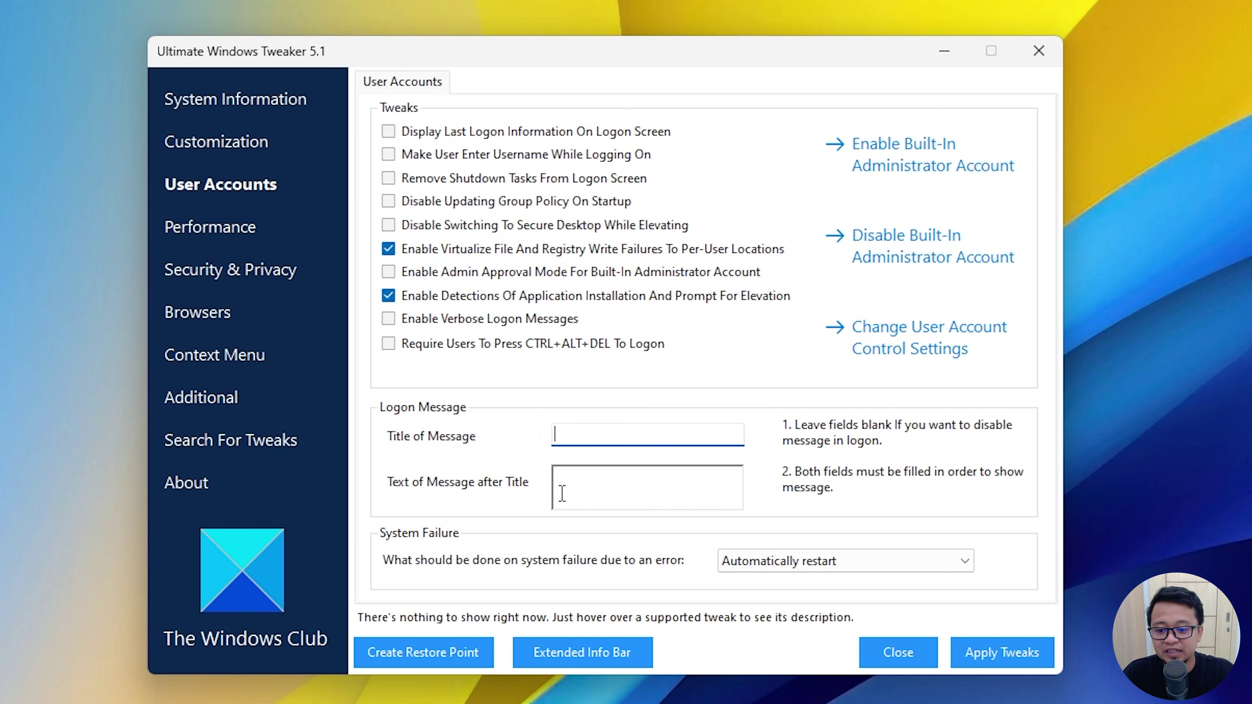
{"action": "left_click", "coordinate": [603, 493]}
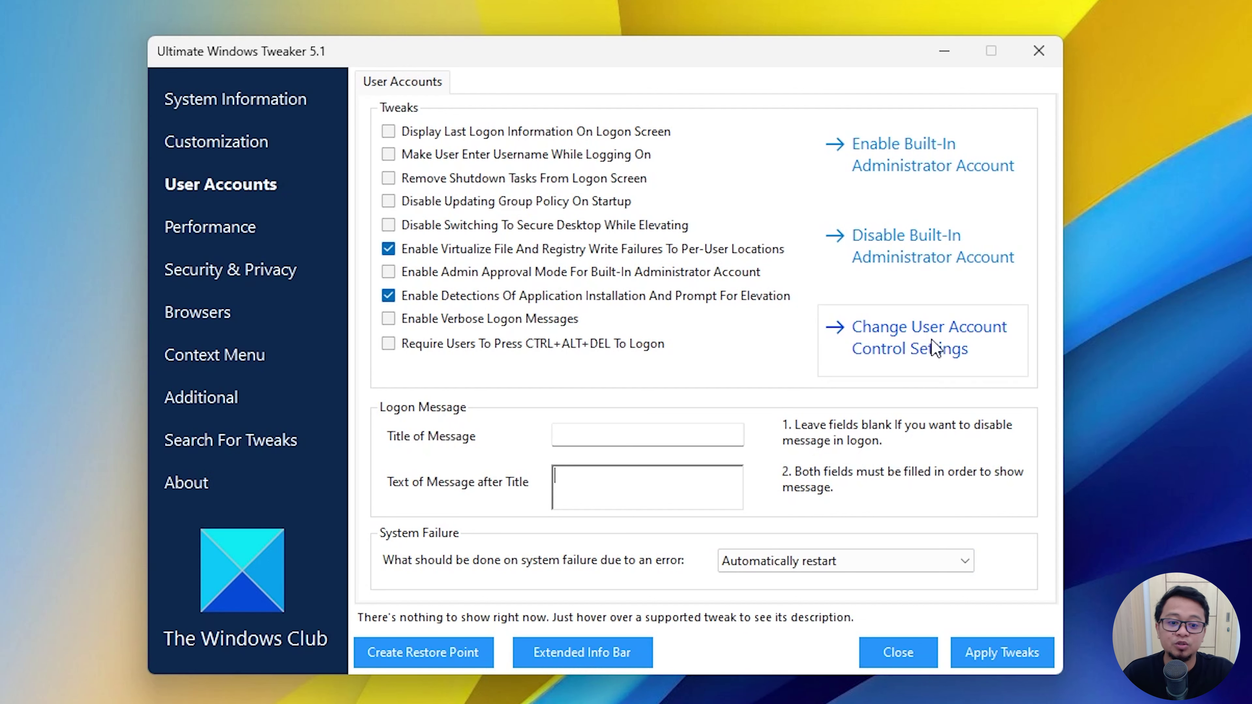
{"action": "left_click", "coordinate": [902, 341]}
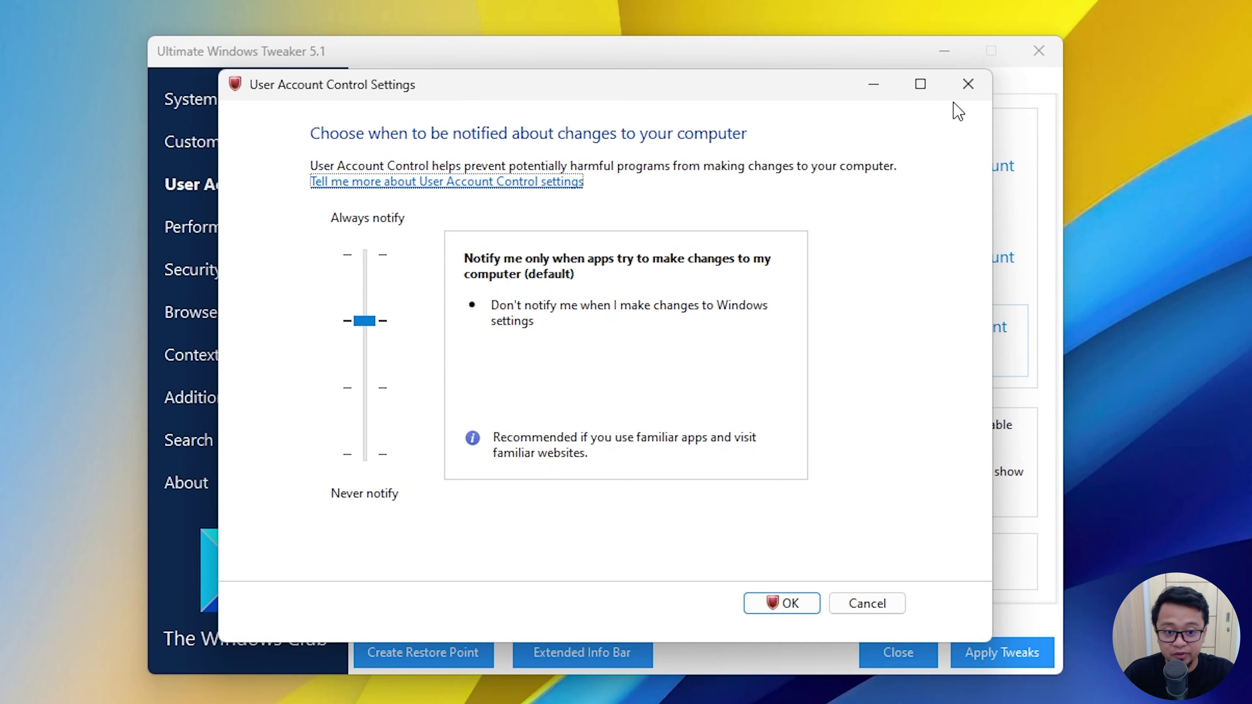
{"action": "left_click", "coordinate": [965, 96]}
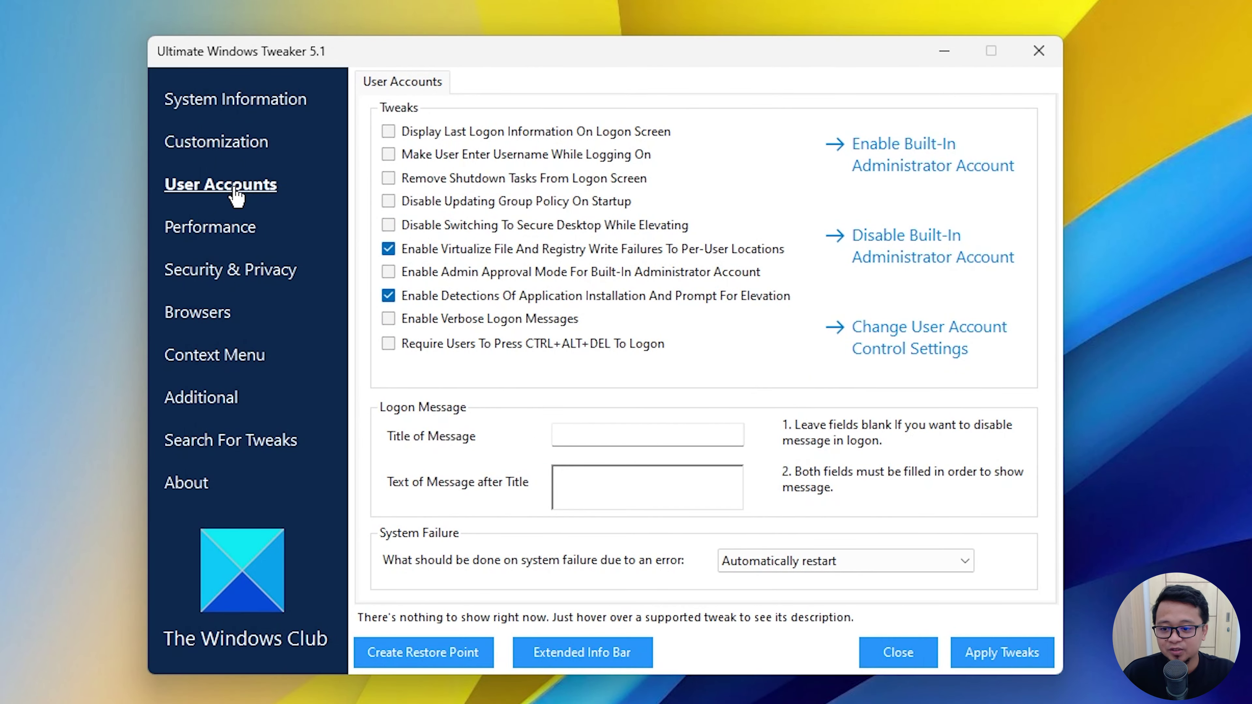
Enable the performance tweaks Turn Off Search Indexer, Increase Priority Of IRQ8, Disable Smooth Scrolling, Disable Edge Tab Preloading and Disable Printer Spooling Service.
{"action": "left_click", "coordinate": [230, 238]}
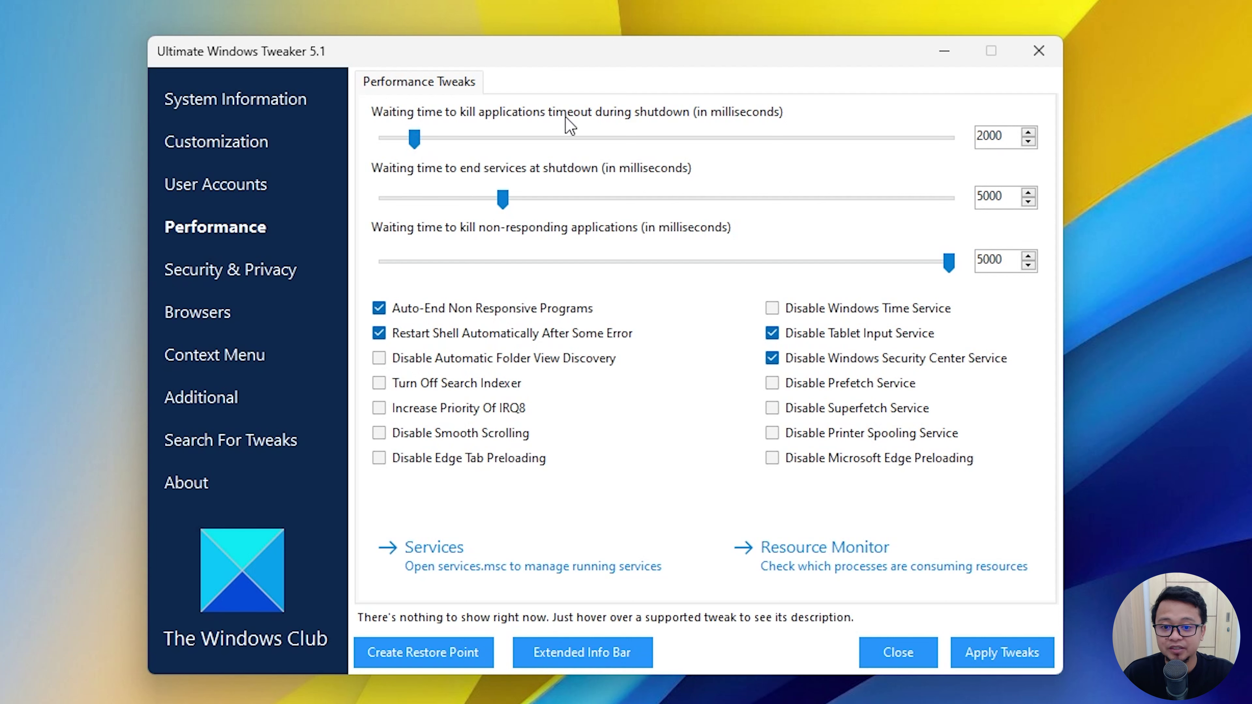
{"action": "double_click", "coordinate": [1004, 137]}
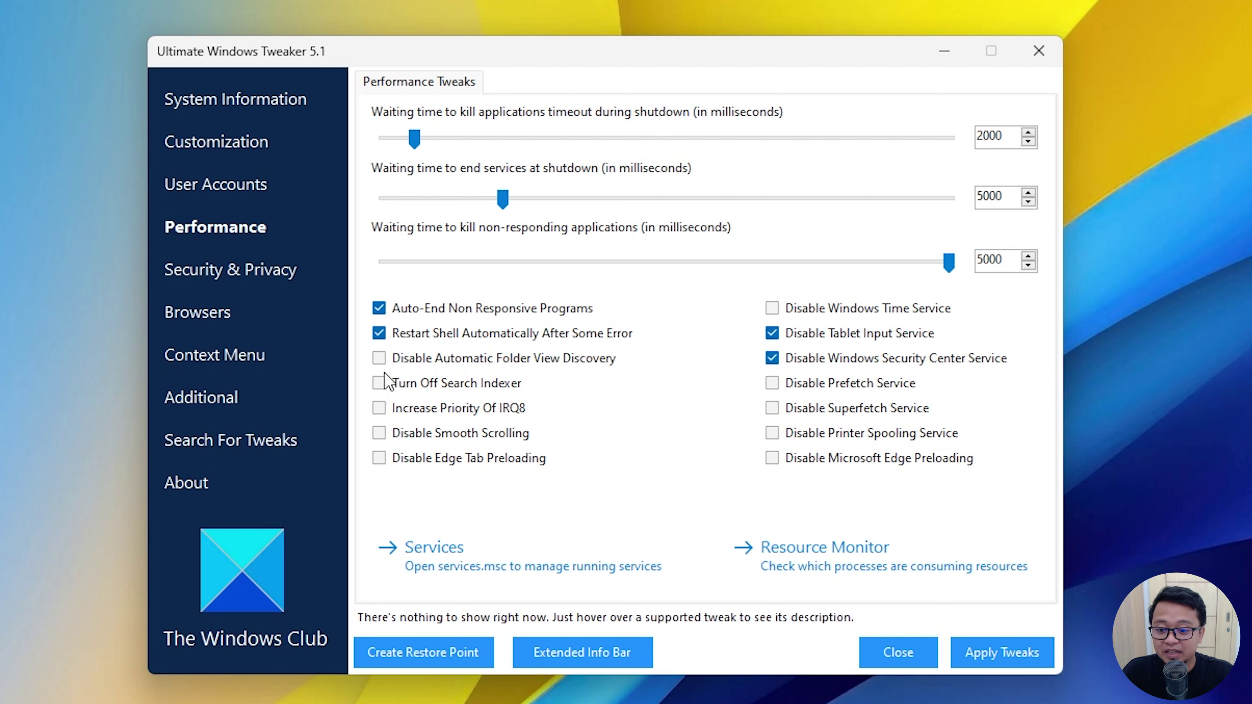
{"action": "left_click", "coordinate": [380, 385]}
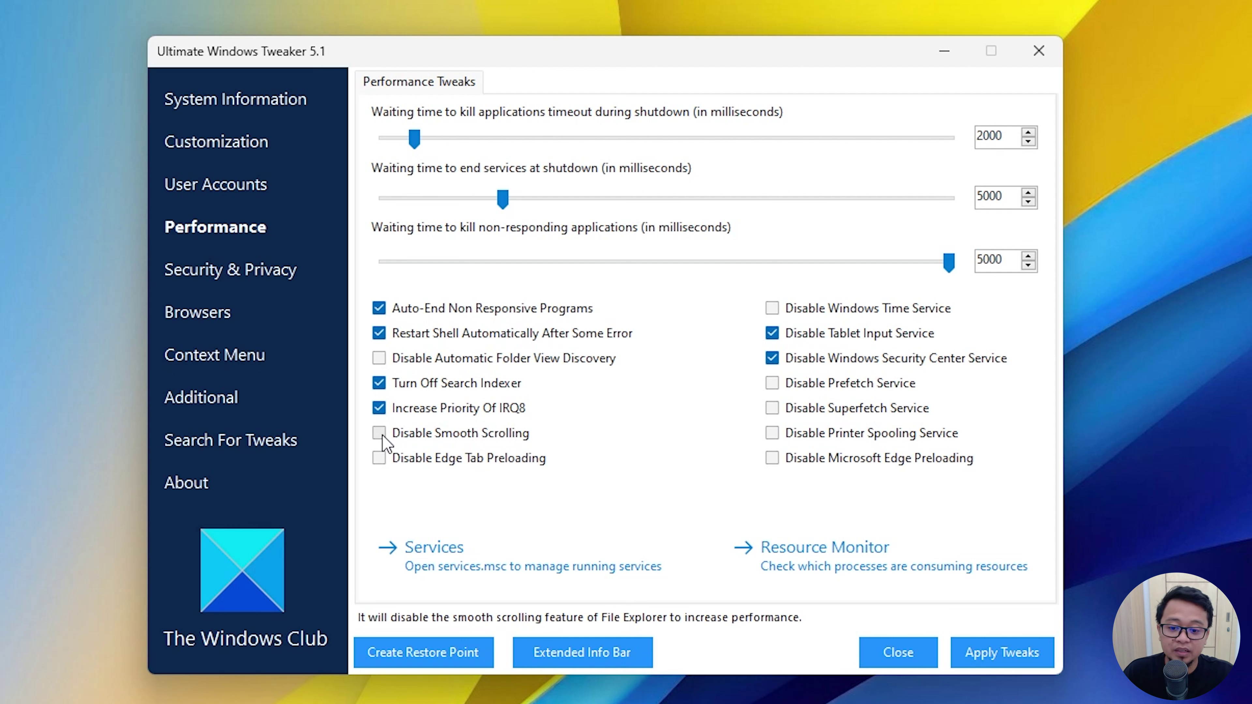
{"action": "left_click", "coordinate": [378, 459]}
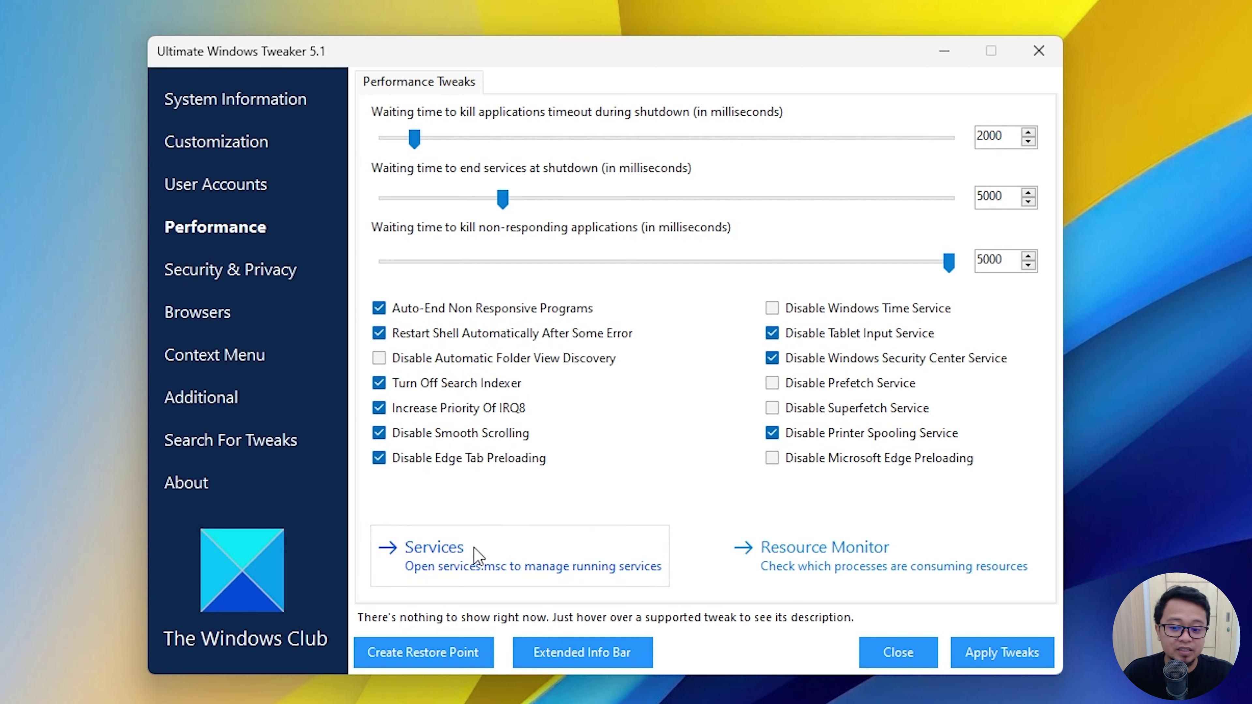
Open the Windows services manager from the performance tweaks, browse the list of services and dismiss its window.
{"action": "left_click", "coordinate": [493, 570]}
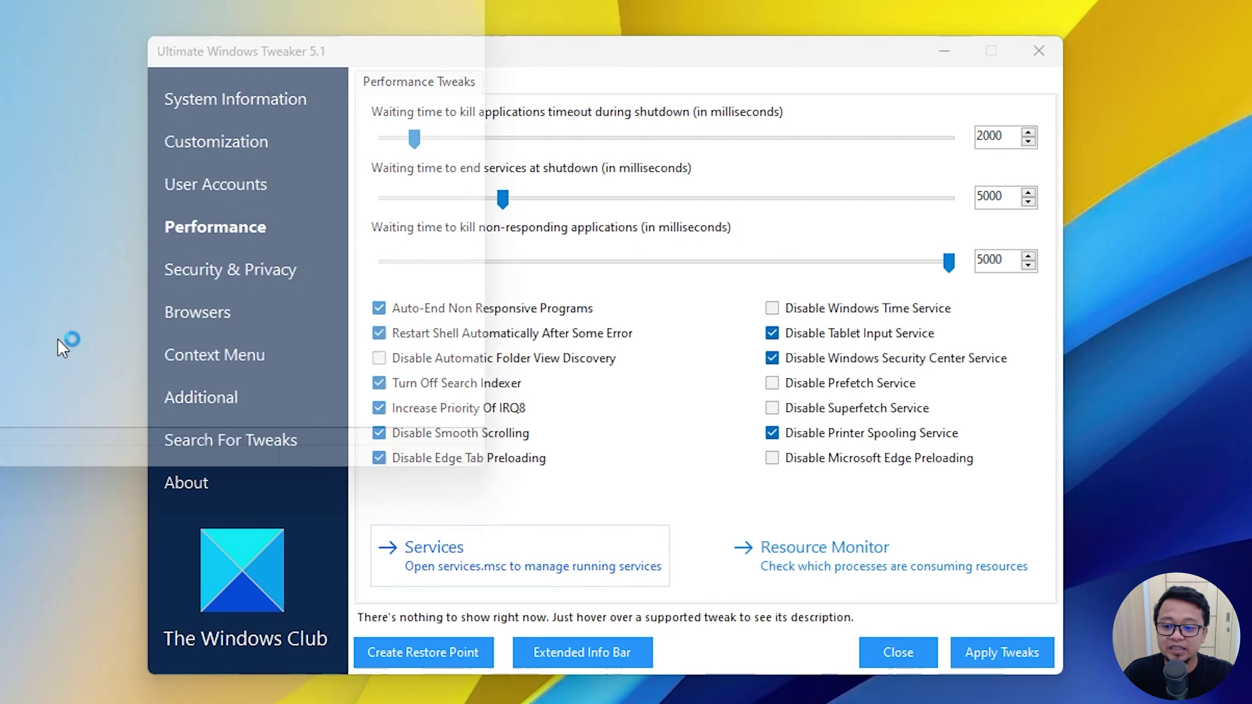
{"action": "left_click", "coordinate": [154, 118]}
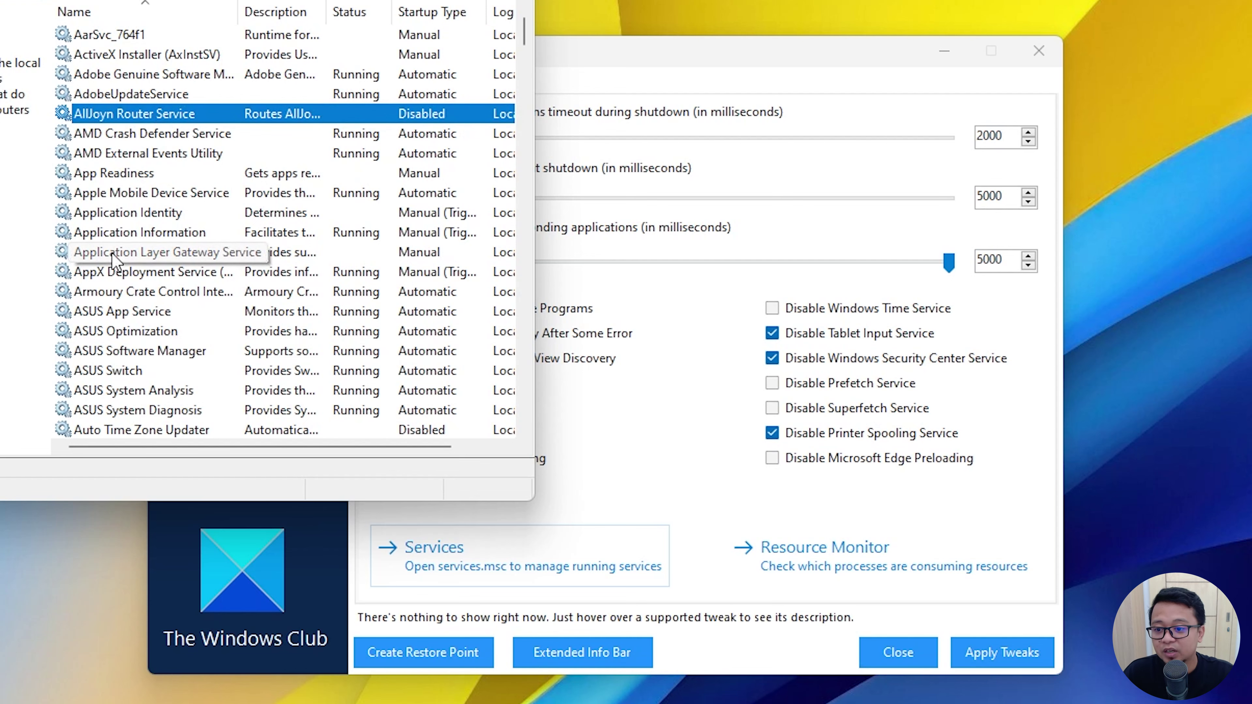
{"action": "scroll", "coordinate": [113, 259], "scroll_direction": "down", "scroll_amount": 8}
{"action": "scroll", "coordinate": [113, 259], "scroll_direction": "down", "scroll_amount": 11}
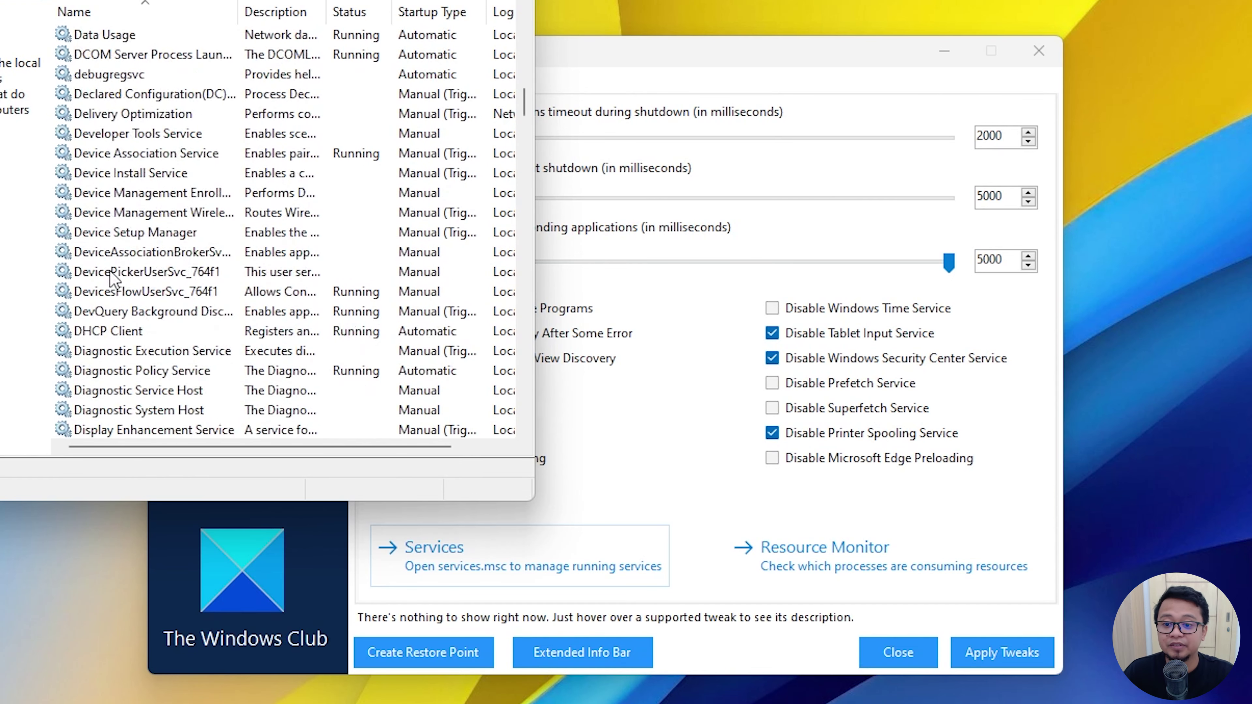
{"action": "left_click", "coordinate": [182, 95]}
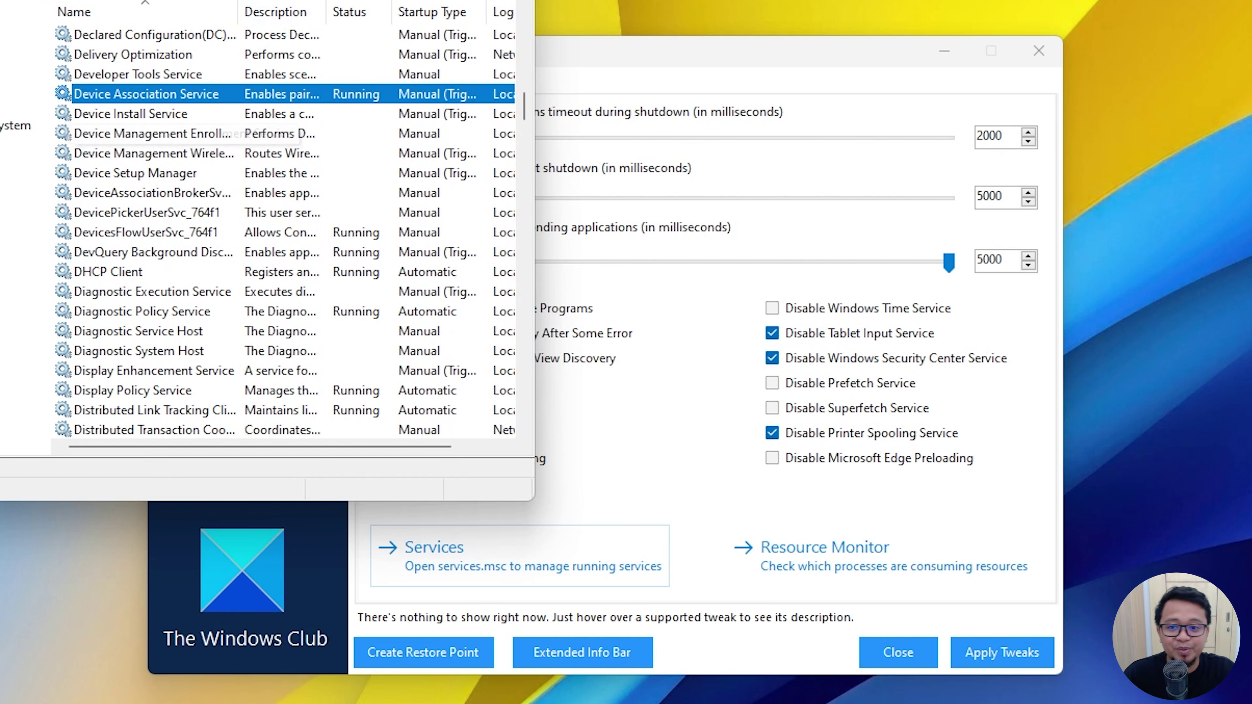
{"action": "key", "text": "super+Down"}
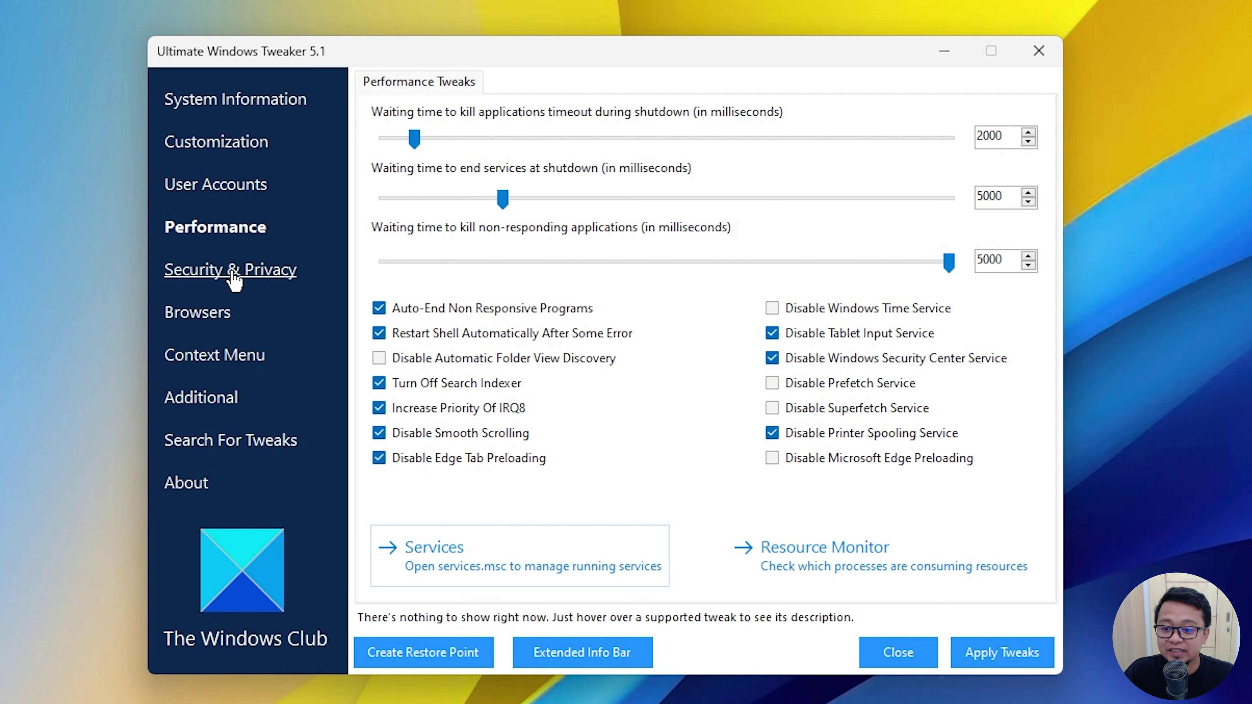
Review the security settings and the privacy tweaks without changing any of them.
{"action": "left_click", "coordinate": [243, 274]}
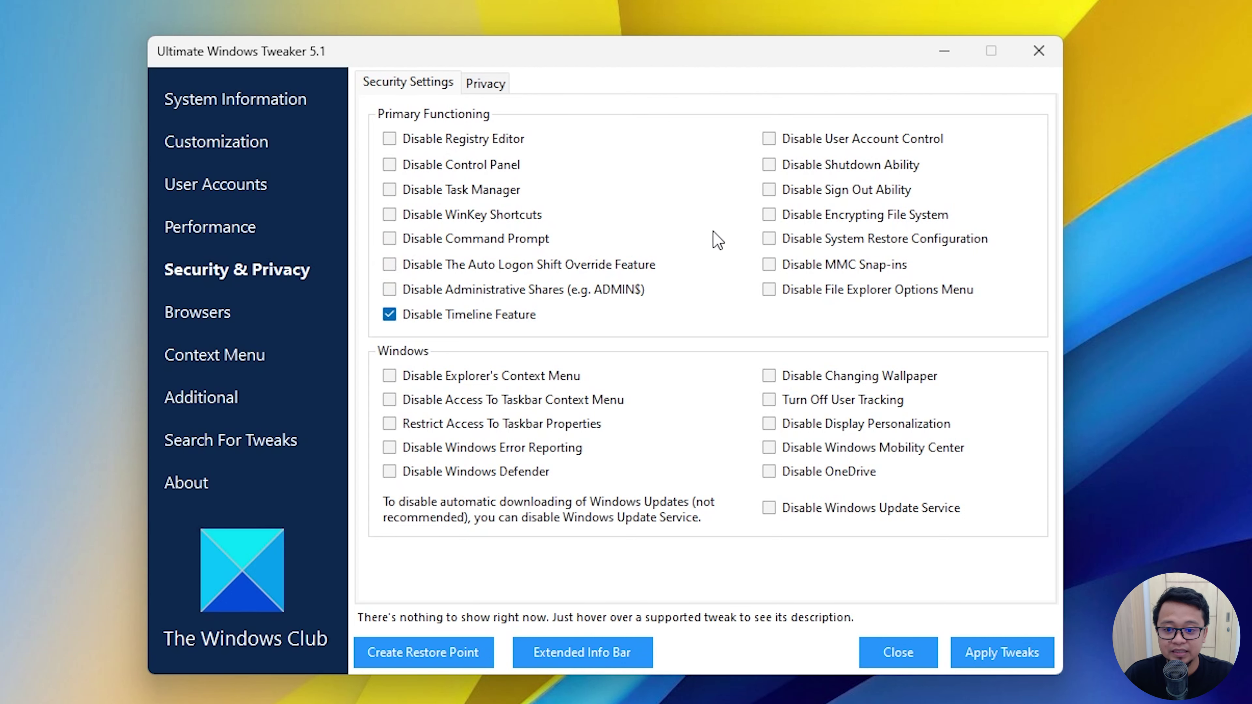
{"action": "left_click", "coordinate": [491, 87]}
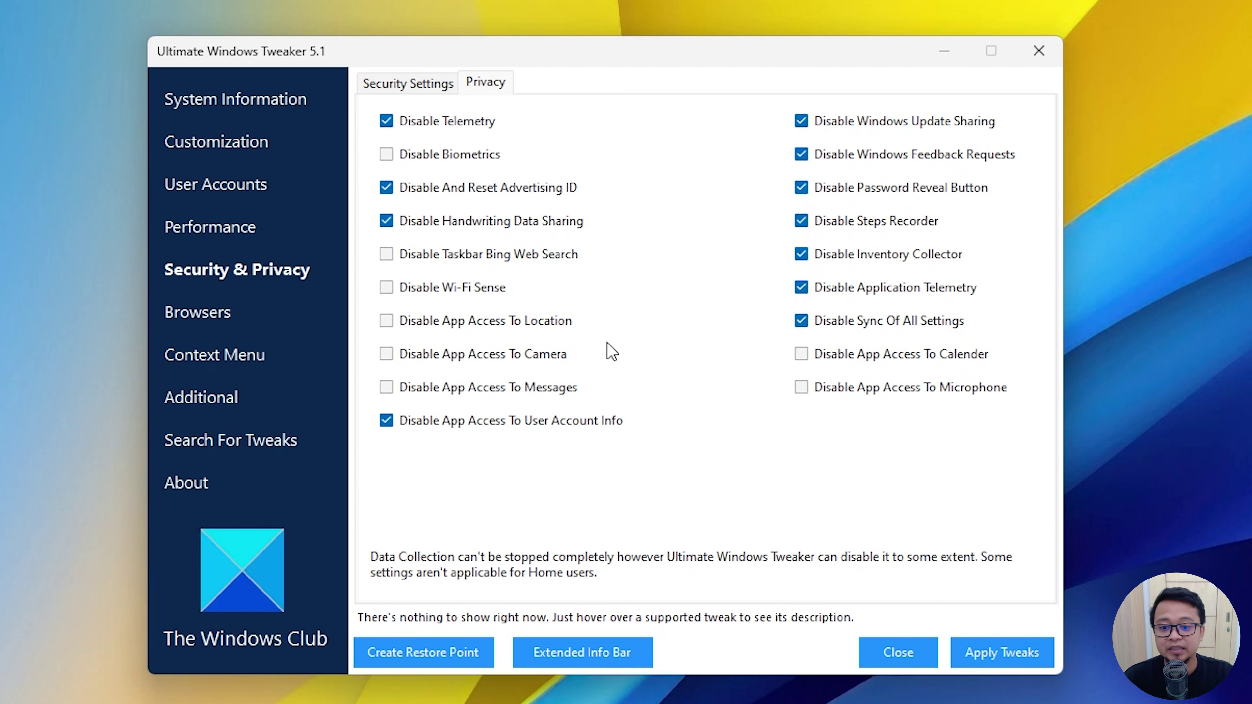
{"action": "key", "text": "ctrl+Tab"}
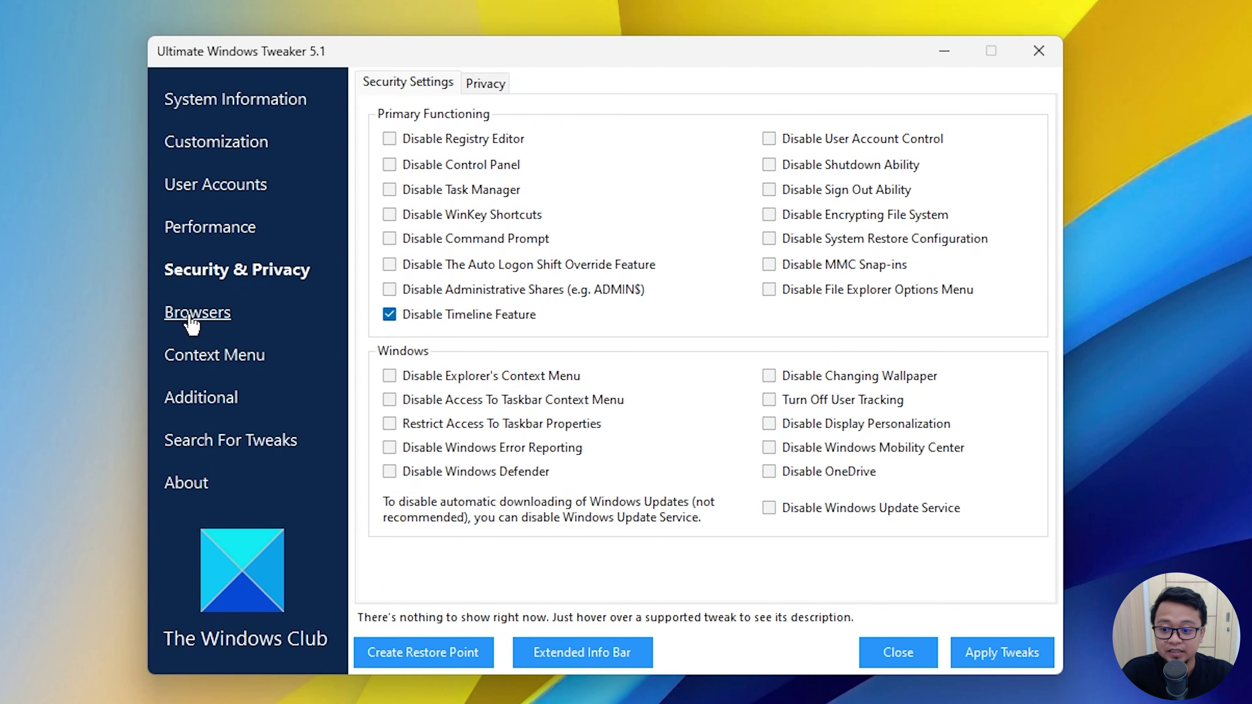
Enable the Remove Bing Button And Sidebar tweak for Microsoft Edge in the browser tweaks.
{"action": "left_click", "coordinate": [192, 315]}
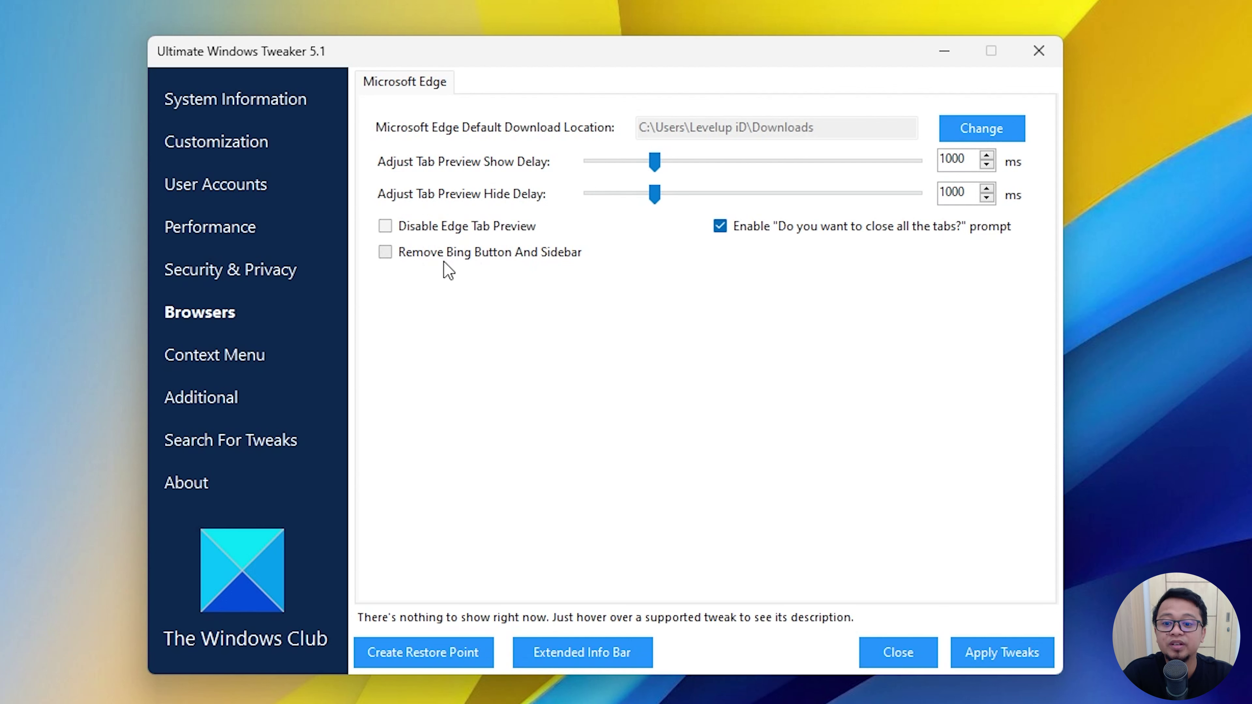
{"action": "left_click", "coordinate": [386, 252]}
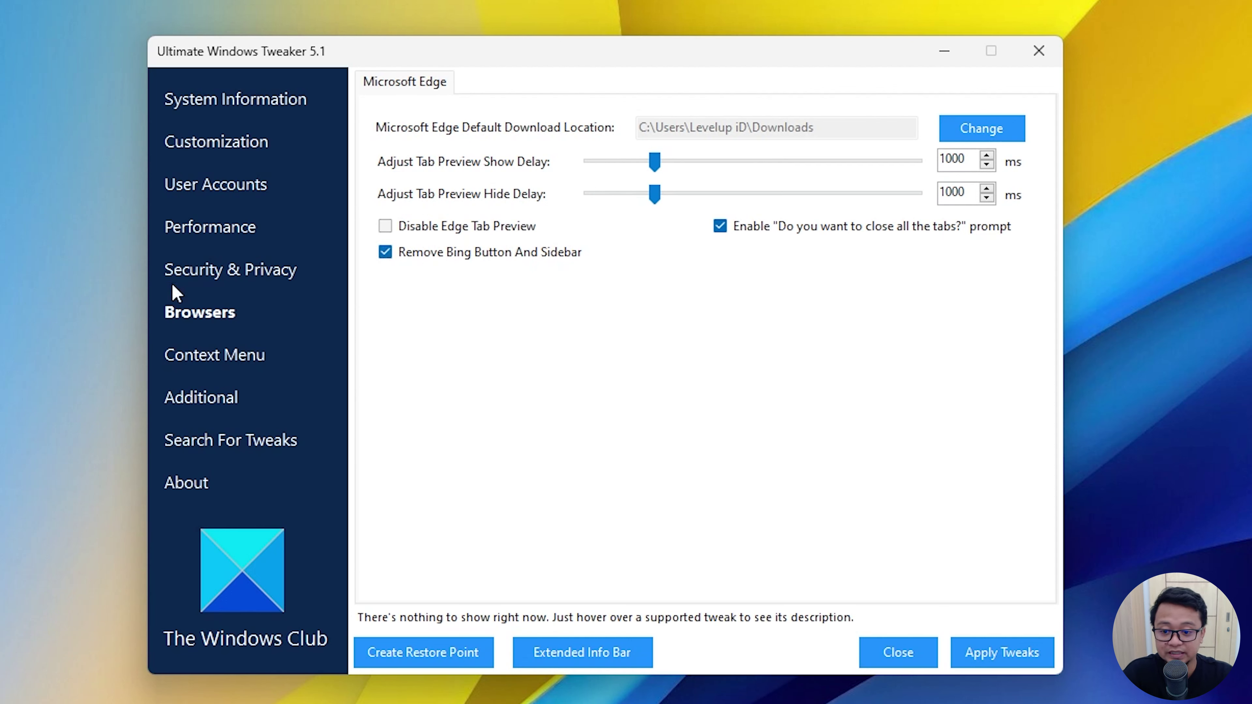
Add the Settings app to the desktop context menu in the Middle position, apply the tweak and check the desktop's context menu.
{"action": "left_click", "coordinate": [228, 359]}
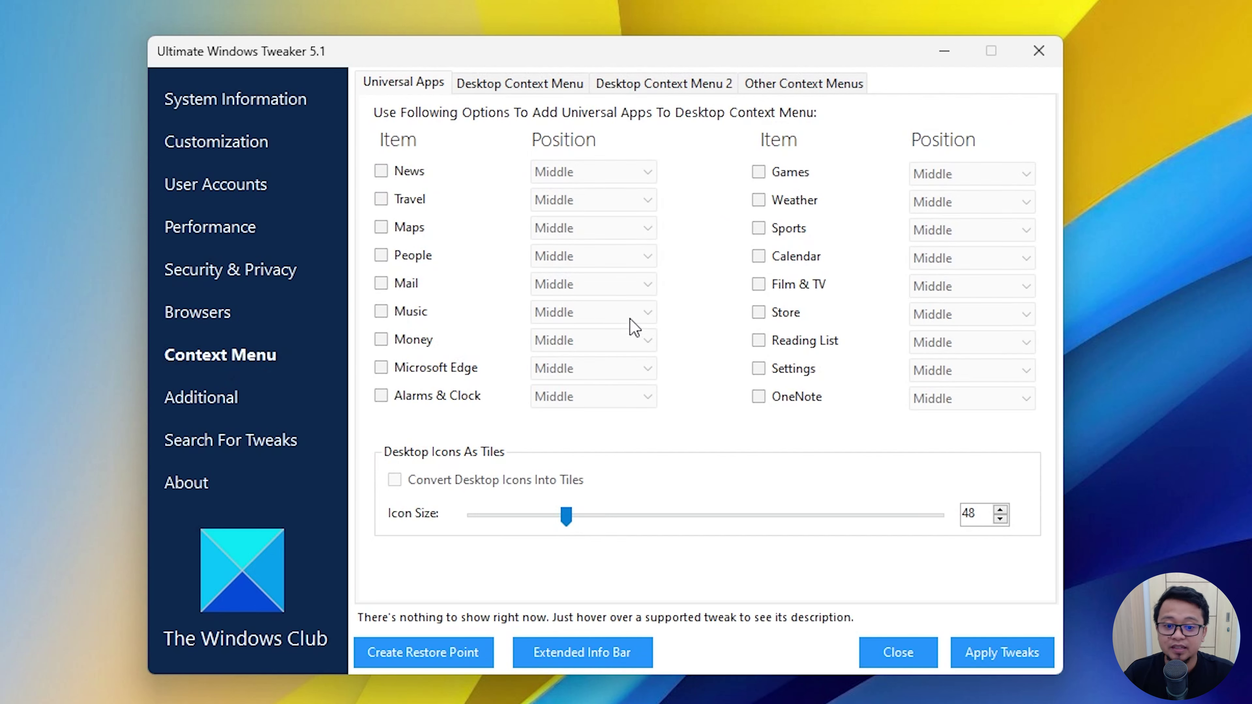
{"action": "left_click", "coordinate": [758, 368]}
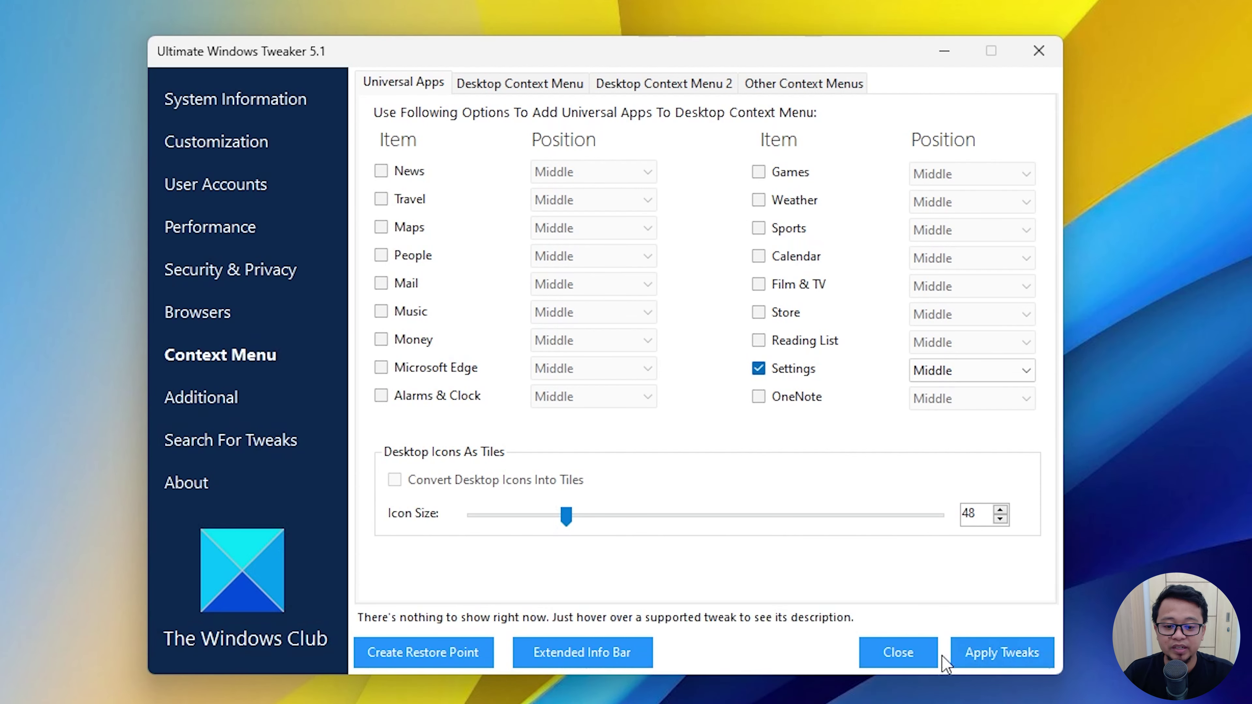
{"action": "left_click", "coordinate": [952, 656]}
{"action": "key", "text": "shift+F10"}
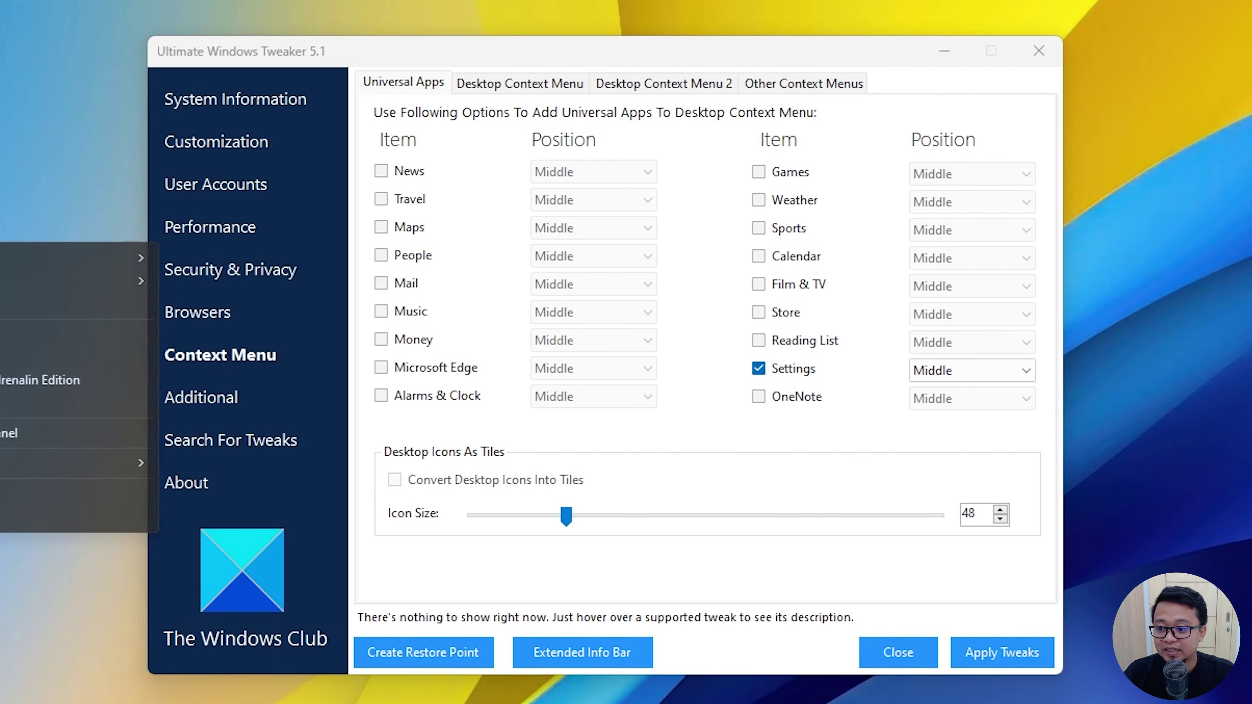
{"action": "key", "text": "Escape"}
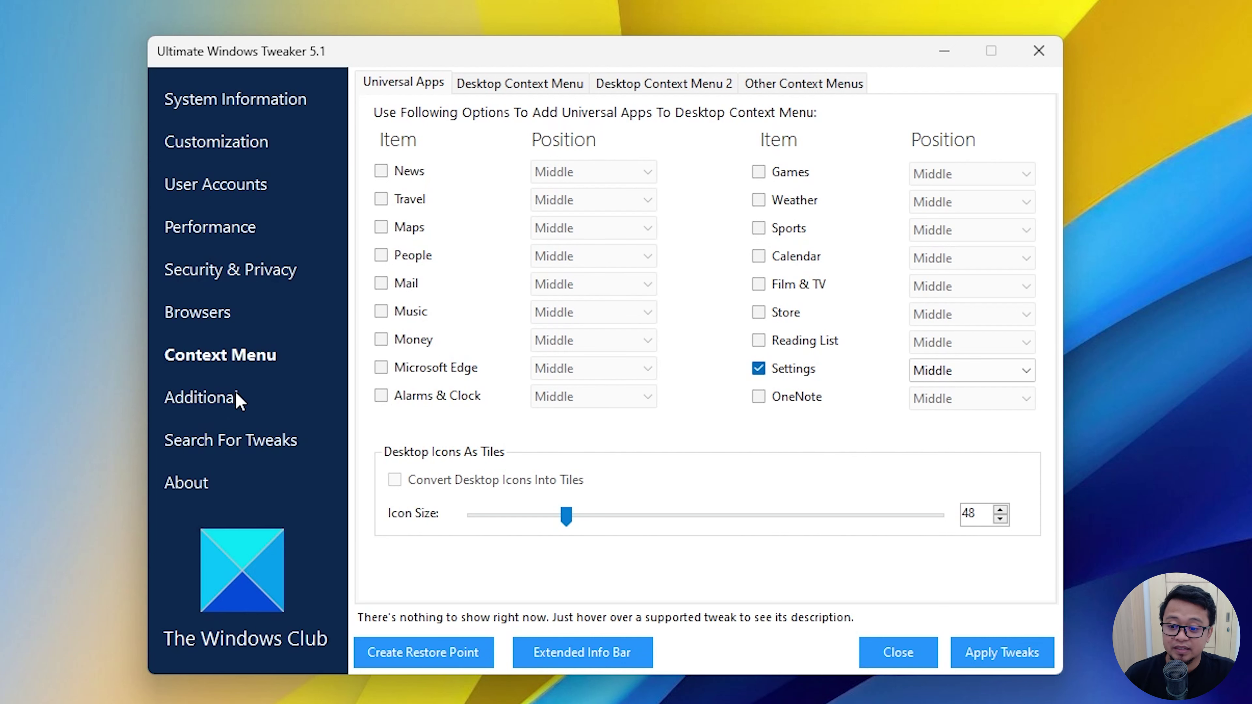
In the additional tweaks, turn Automatically Start When Windows Starts on and back off, and export the tweaks to the Desktop.
{"action": "left_click", "coordinate": [204, 402]}
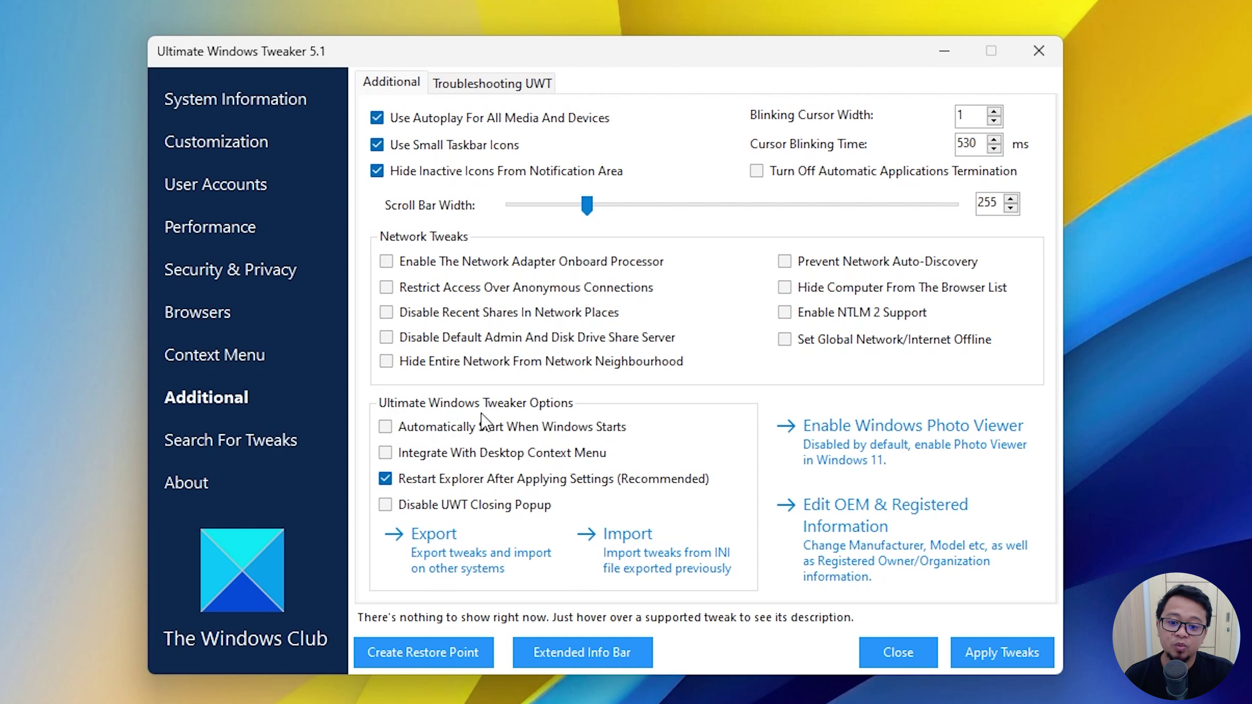
{"action": "left_click", "coordinate": [384, 427]}
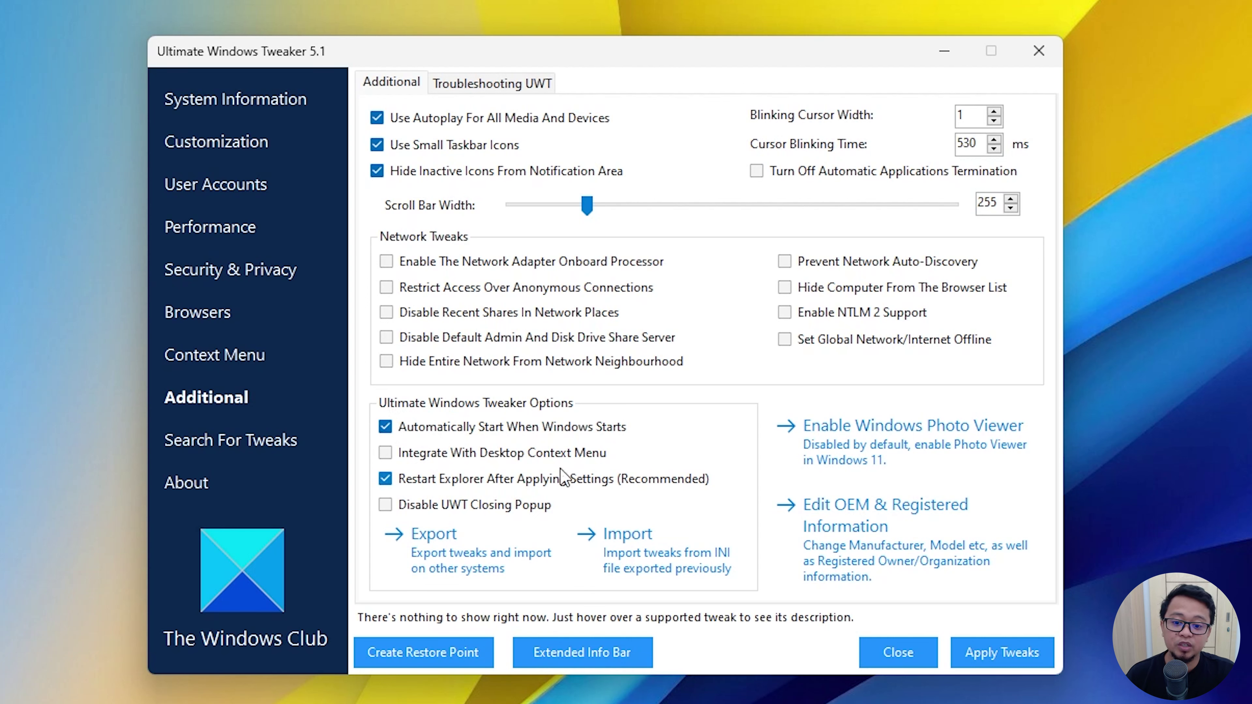
{"action": "left_click", "coordinate": [385, 427]}
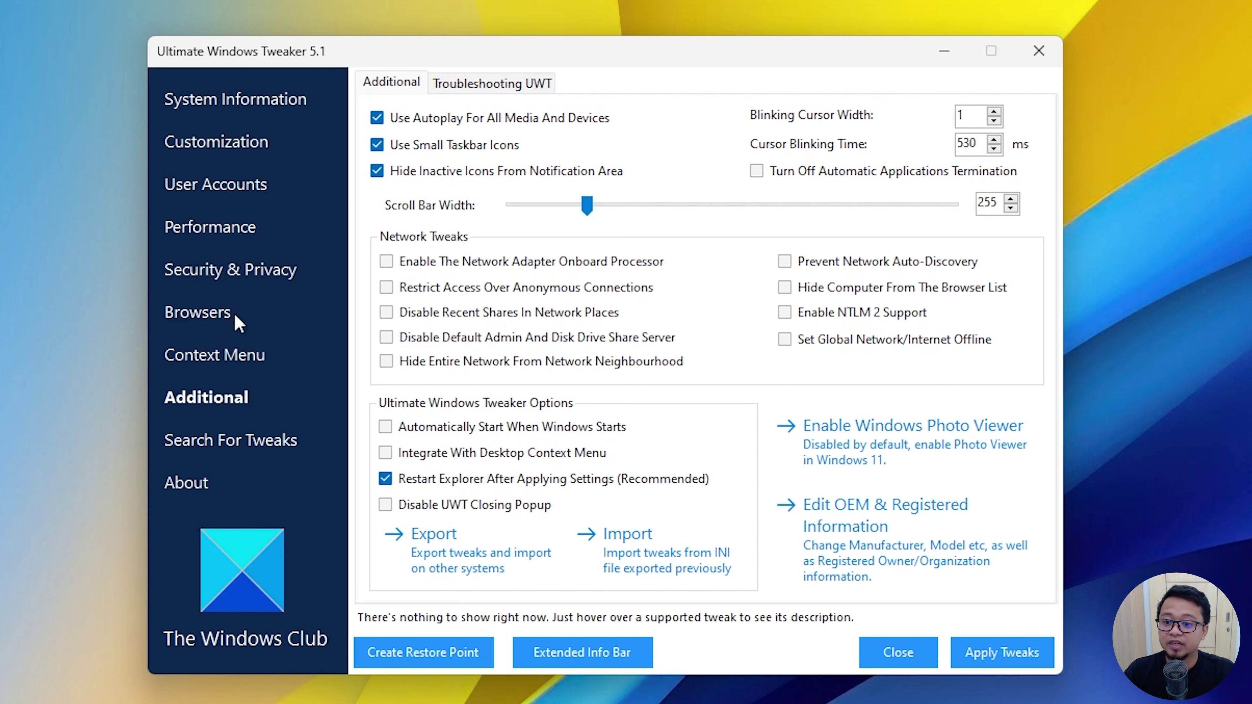
{"action": "left_click", "coordinate": [482, 560]}
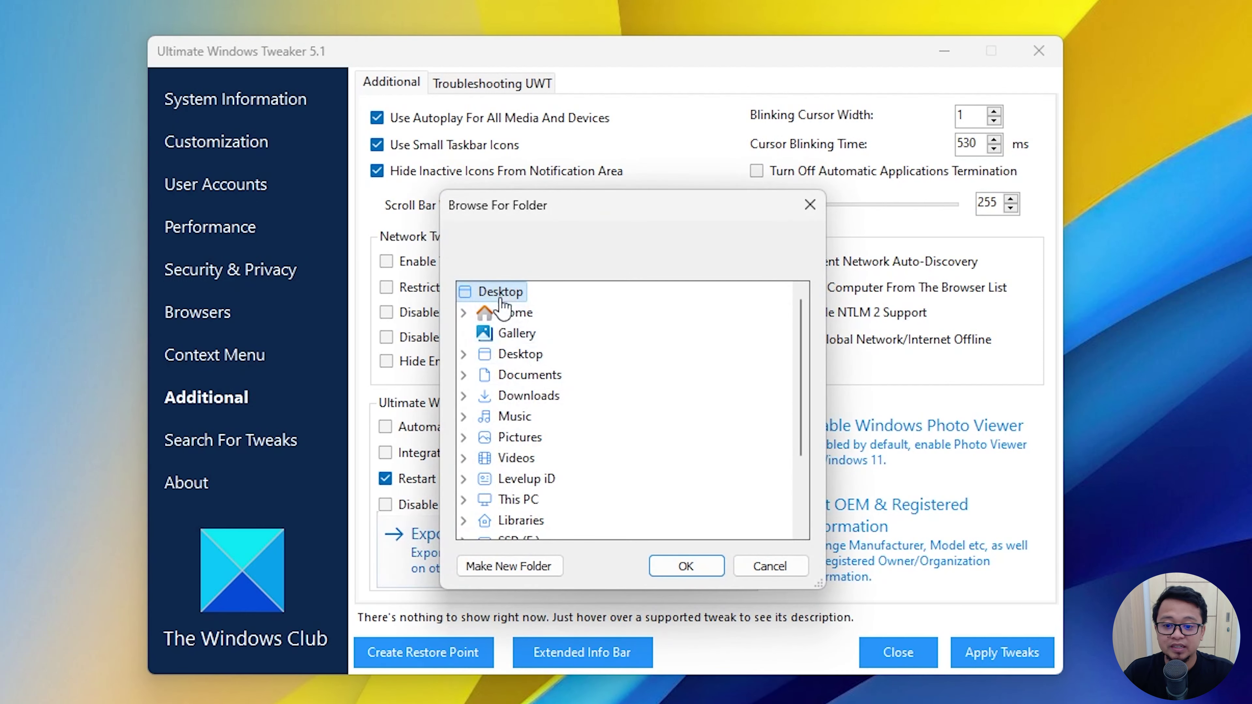
{"action": "left_click", "coordinate": [698, 574]}
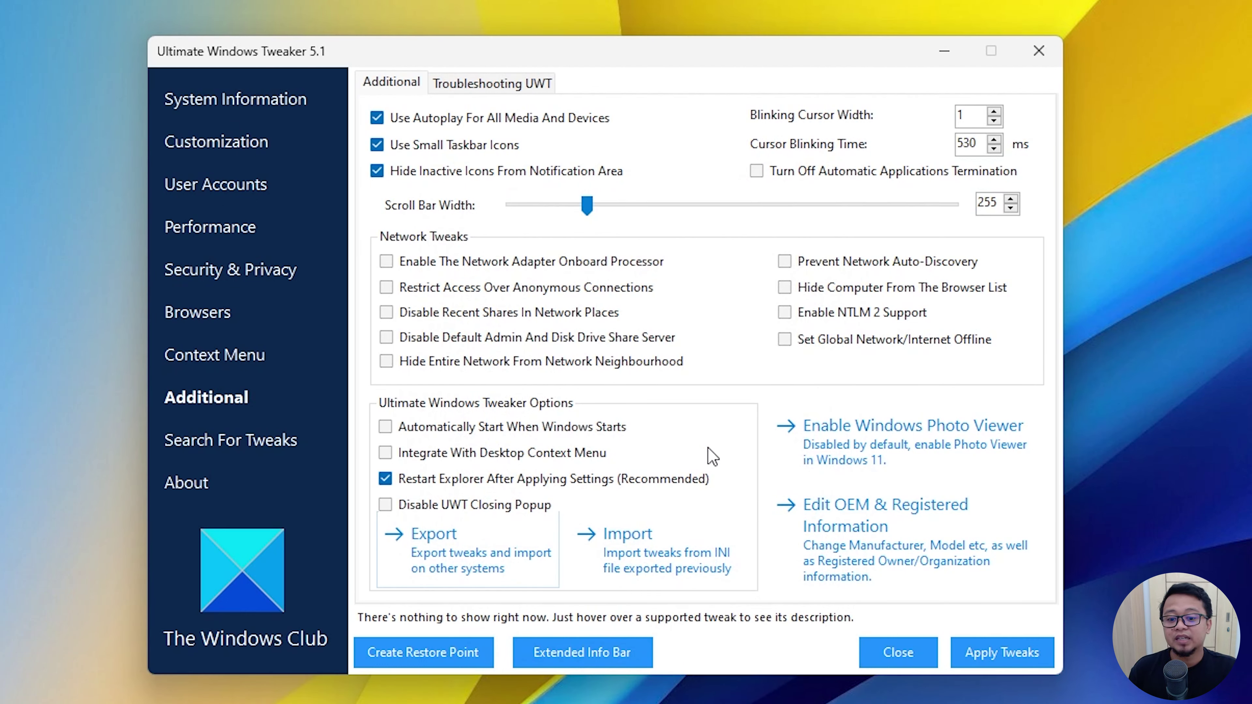
Import the tweaks file uwt_81428 from the Desktop and apply the imported settings immediately.
{"action": "left_click", "coordinate": [629, 544]}
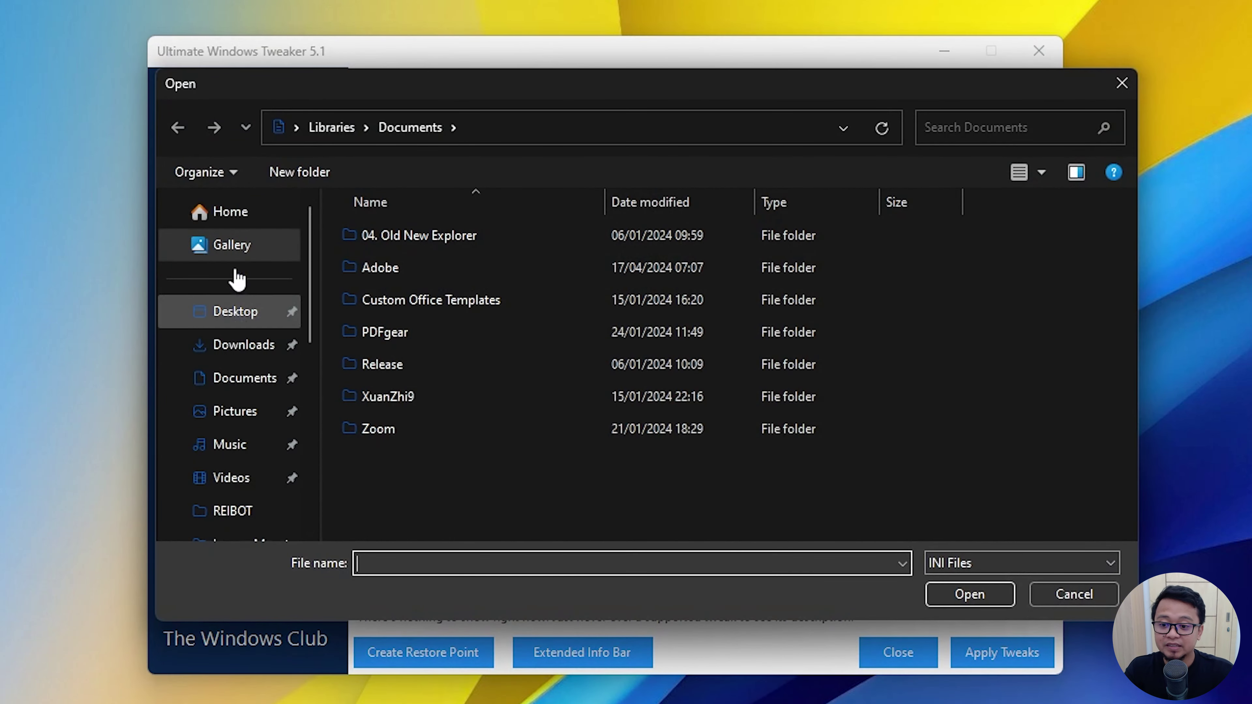
{"action": "left_click", "coordinate": [226, 322]}
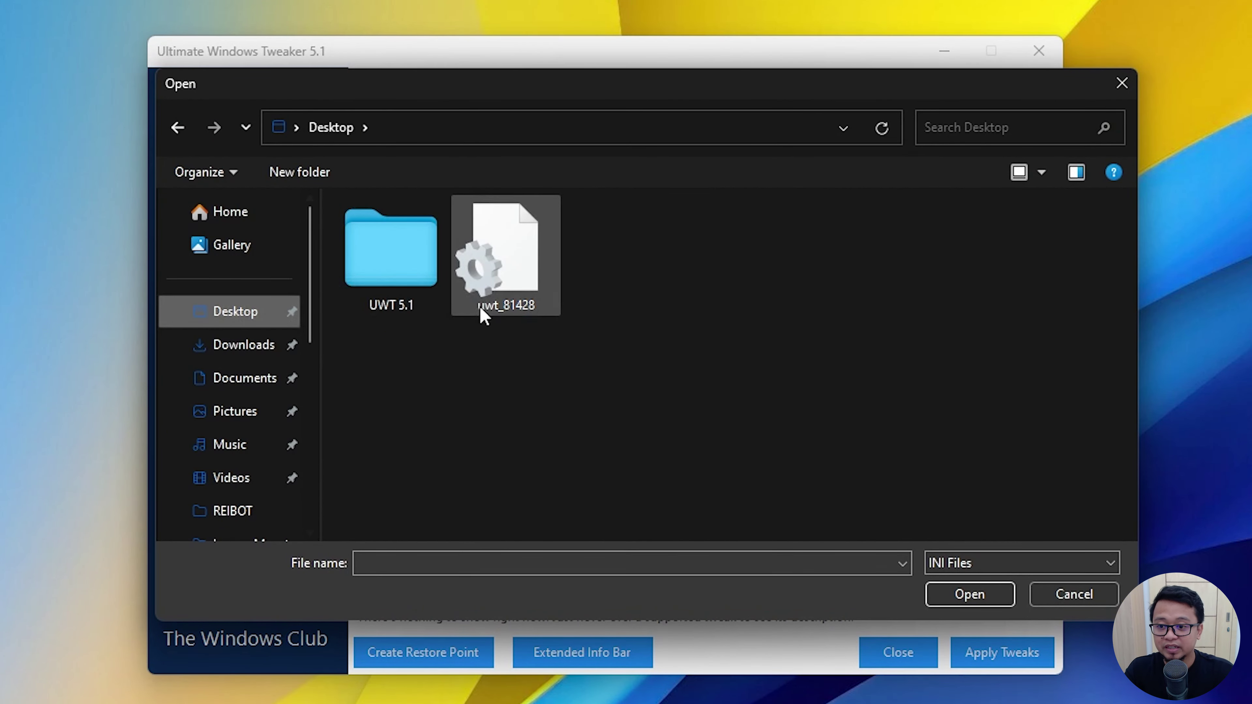
{"action": "left_click", "coordinate": [507, 266]}
{"action": "double_click", "coordinate": [507, 269]}
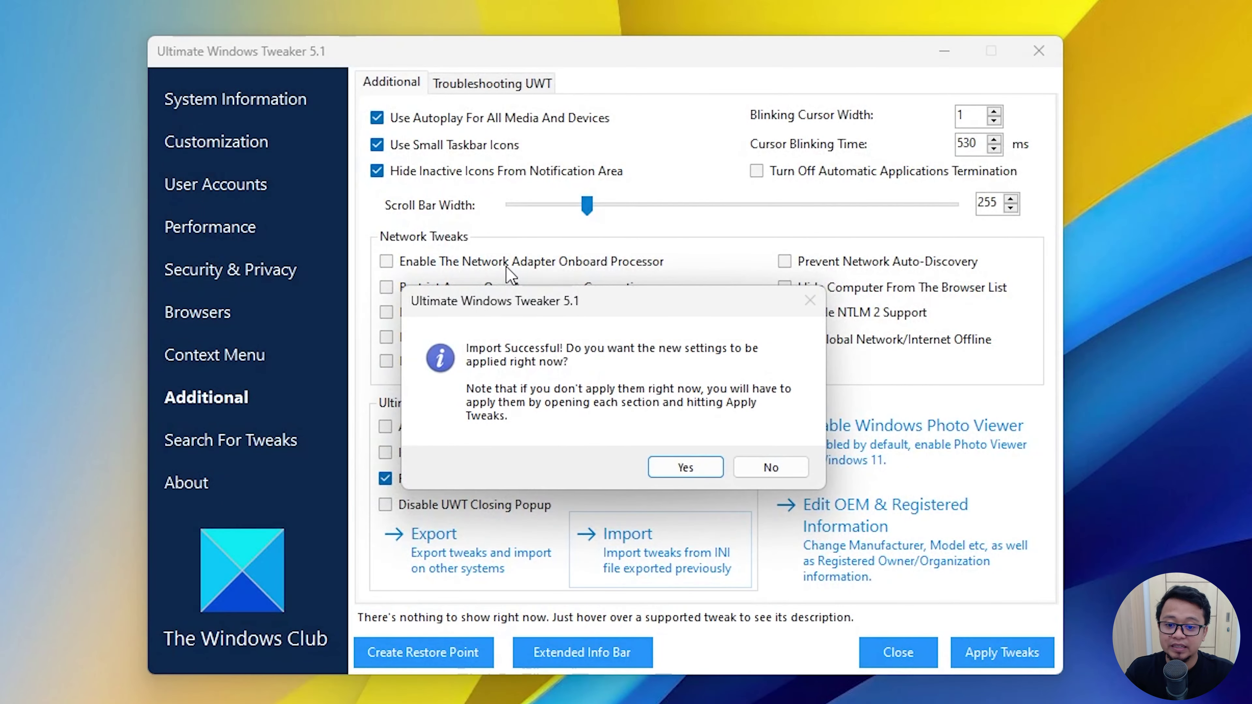
{"action": "left_click", "coordinate": [686, 475]}
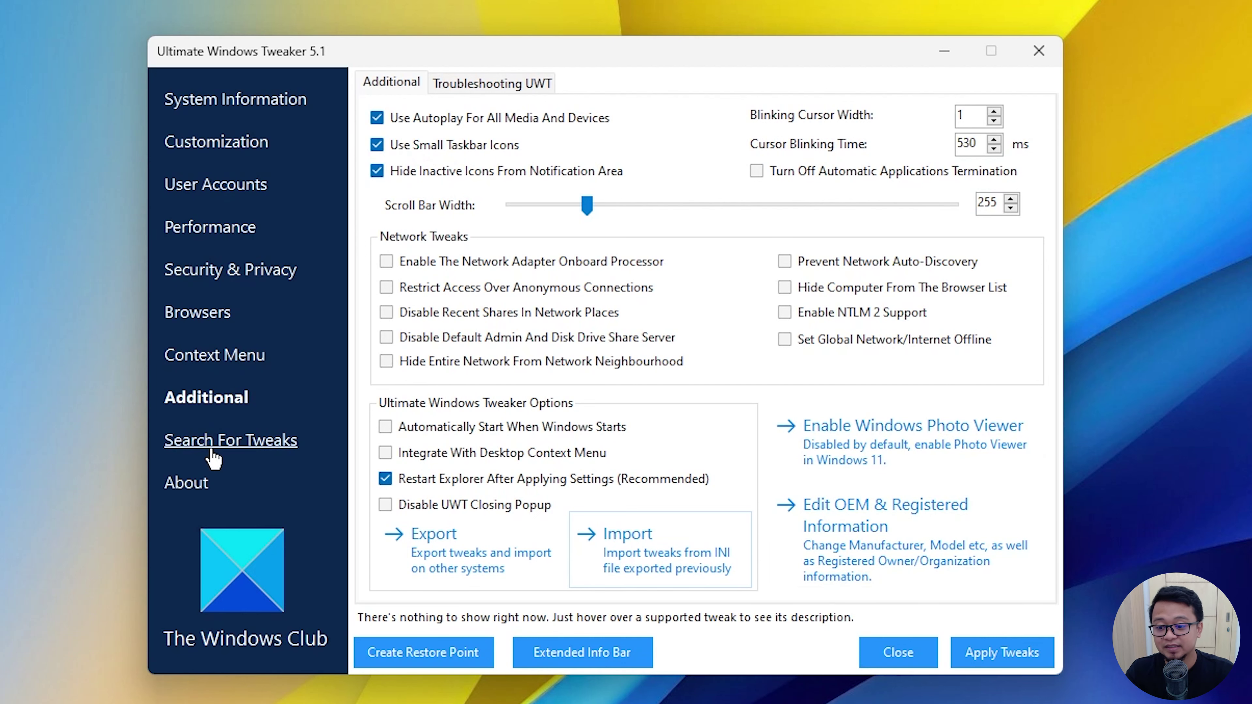
Revisit the System Information, Customization, User Accounts and Performance sections to look over their settings, ending on System Information.
{"action": "left_click", "coordinate": [254, 109]}
{"action": "left_click", "coordinate": [246, 143]}
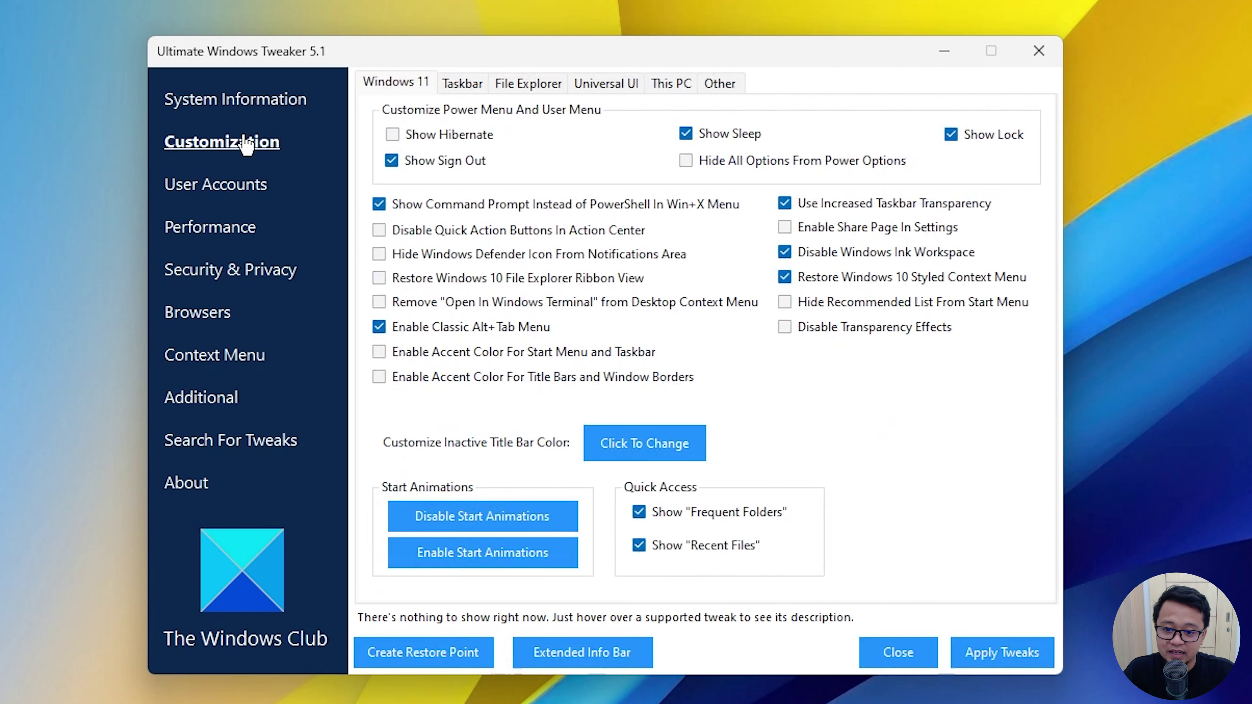
{"action": "left_click", "coordinate": [214, 186]}
{"action": "left_click", "coordinate": [222, 236]}
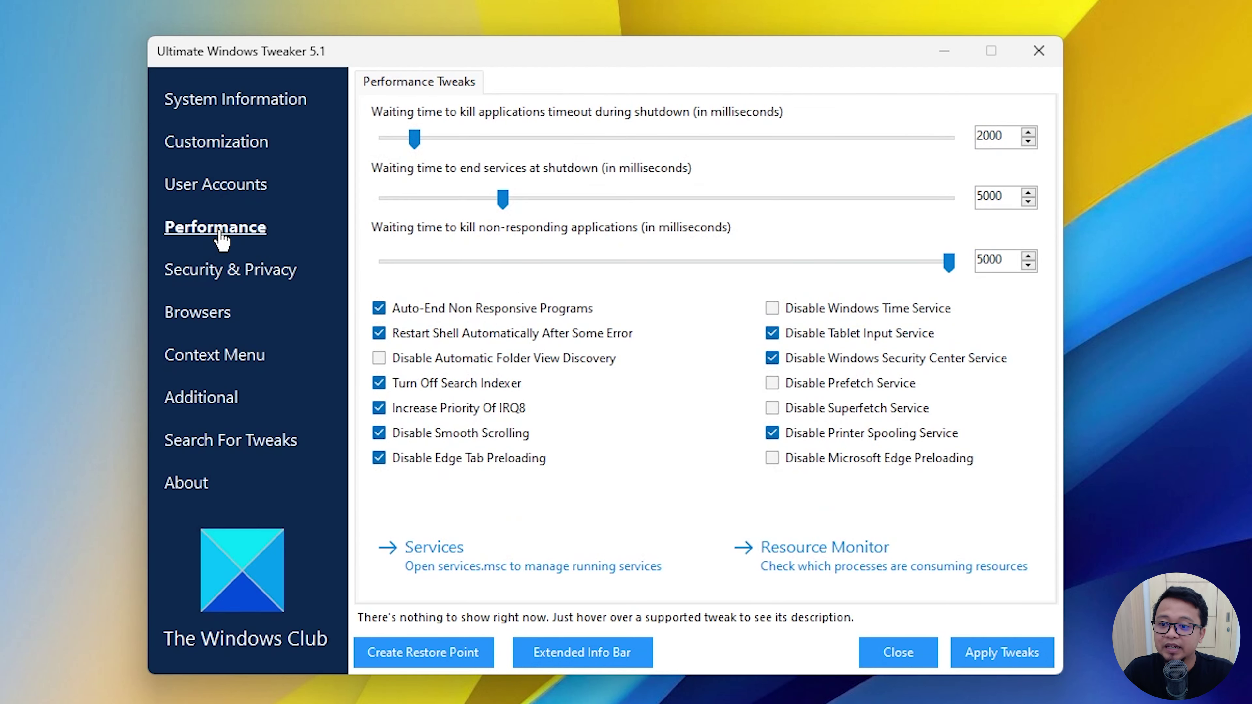
{"action": "left_click", "coordinate": [244, 101]}
{"action": "left_click", "coordinate": [234, 109]}
{"action": "left_click", "coordinate": [212, 231]}
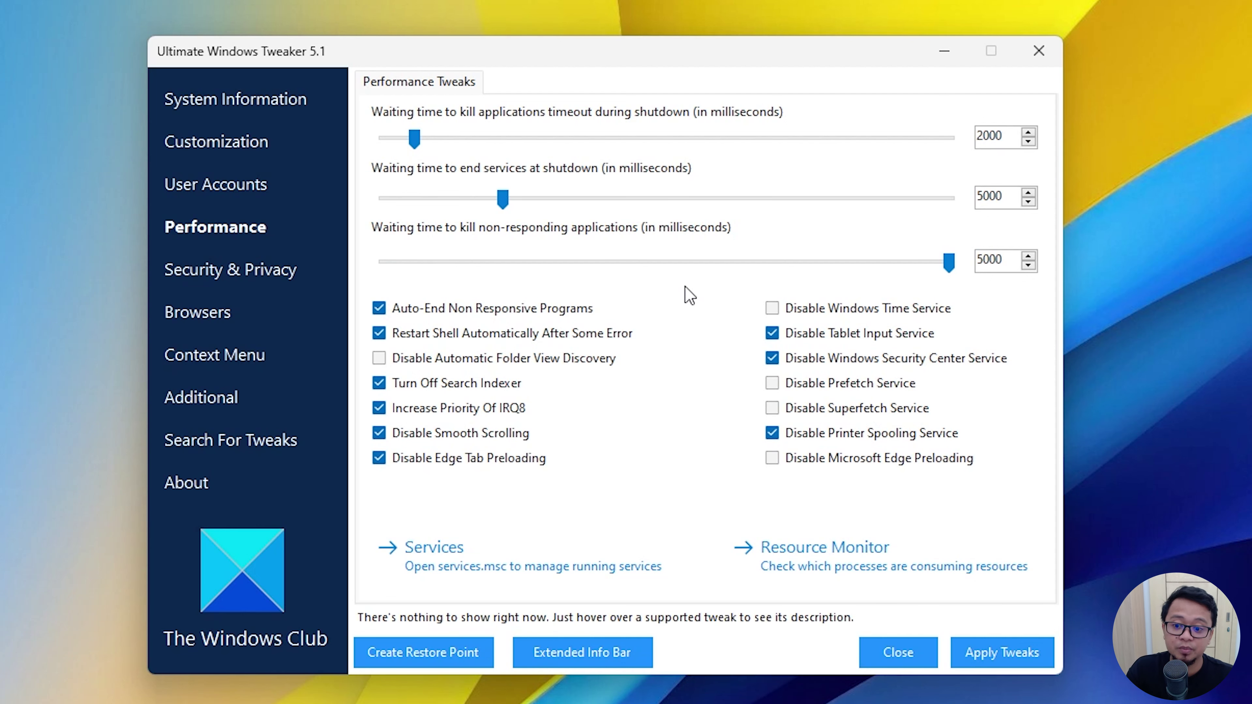
{"action": "left_click", "coordinate": [330, 116]}
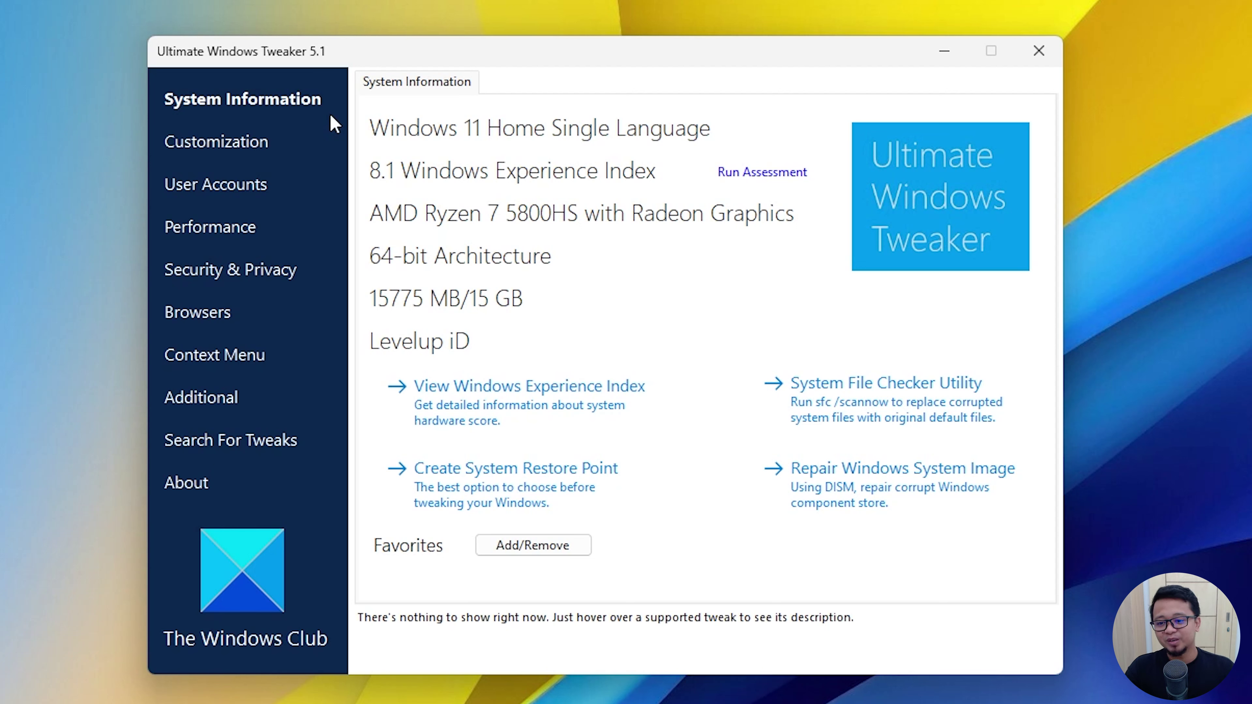